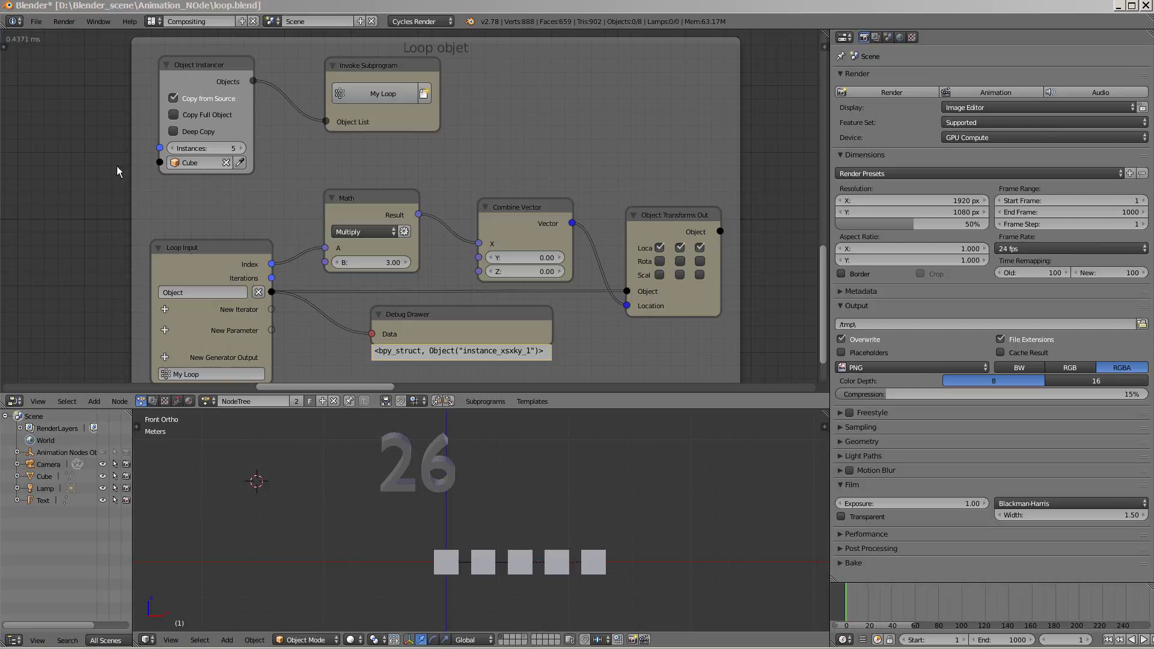
Set the Object Instancer's instance count to 5, then step it down to 1
{"action": "left_click", "coordinate": [233, 149]}
{"action": "type", "text": "5"}
{"action": "key", "text": "Return"}
{"action": "left_click", "coordinate": [172, 148]}
{"action": "left_click", "coordinate": [172, 149]}
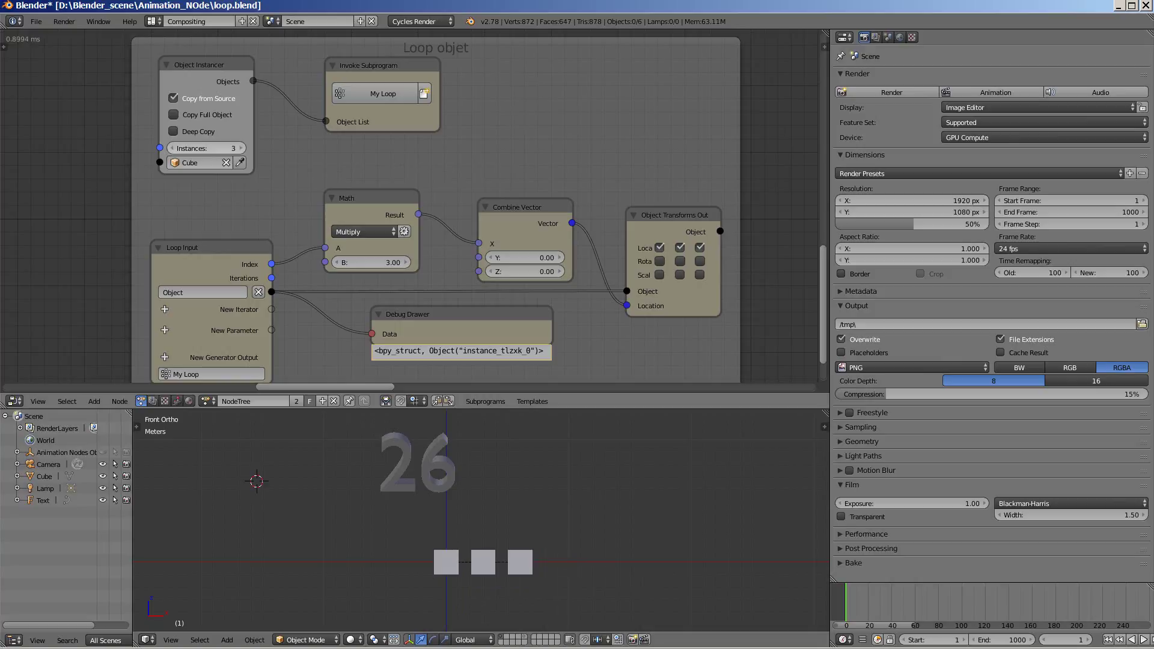
{"action": "left_click", "coordinate": [172, 148]}
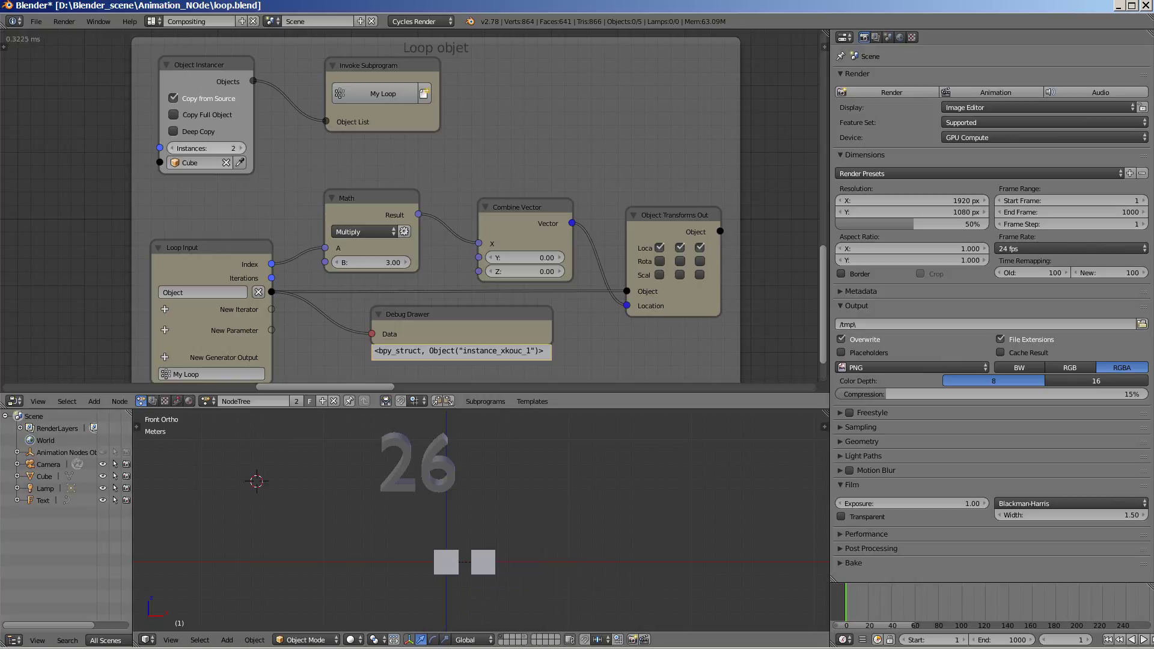
{"action": "left_click", "coordinate": [172, 148]}
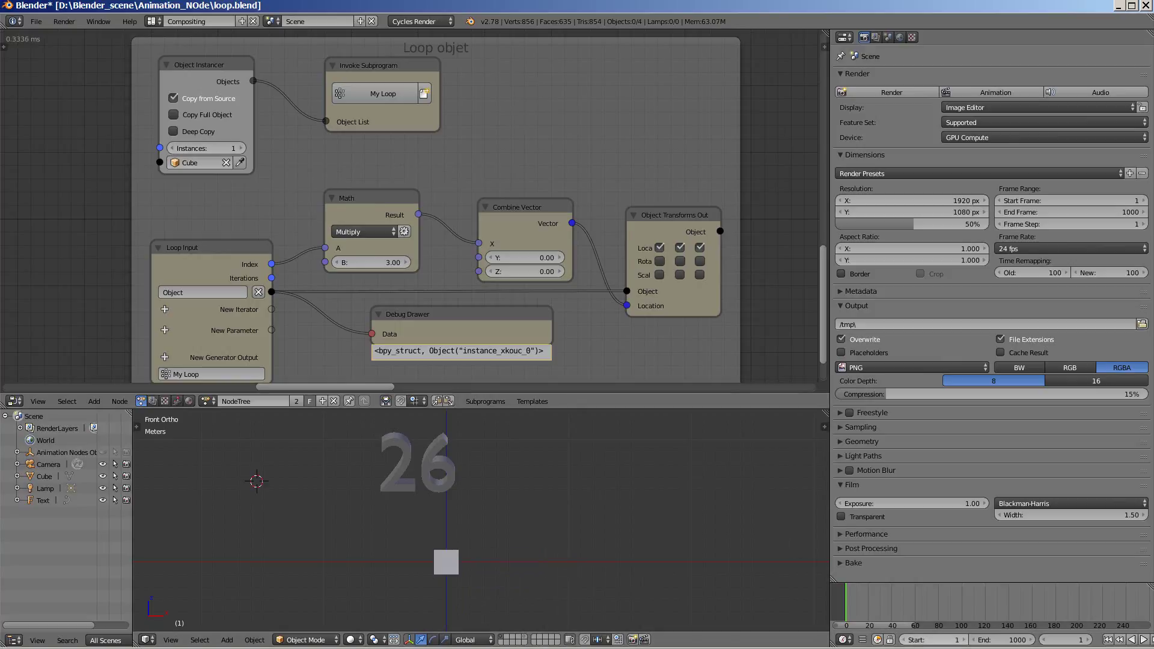
{"action": "scroll", "coordinate": [415, 207], "scroll_direction": "up", "scroll_amount": 3}
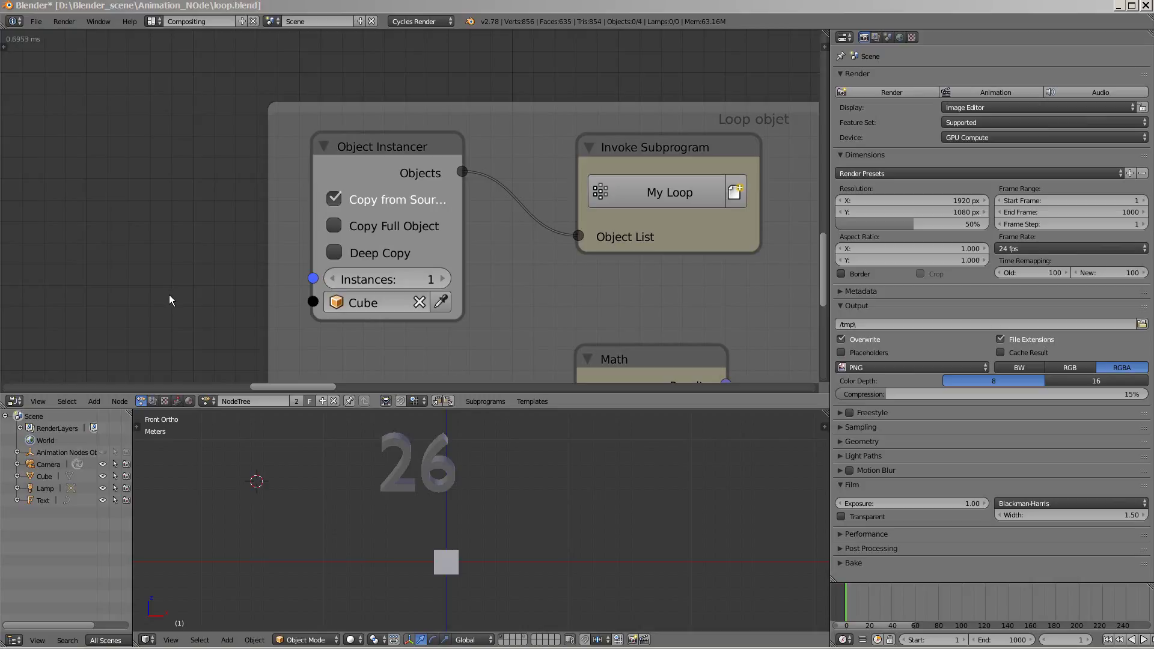
Add a second Object Instancer node by searching 'ins' and place it left of the frame
{"action": "key", "text": "a"}
{"action": "key", "text": "shift+a"}
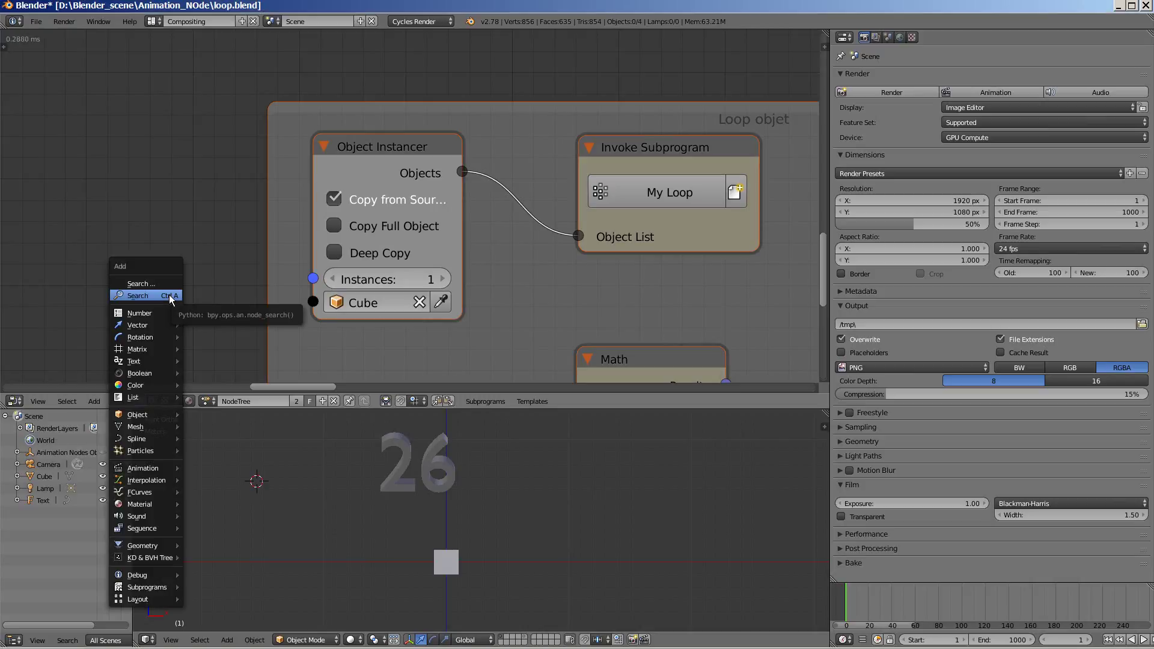
{"action": "left_click", "coordinate": [170, 296]}
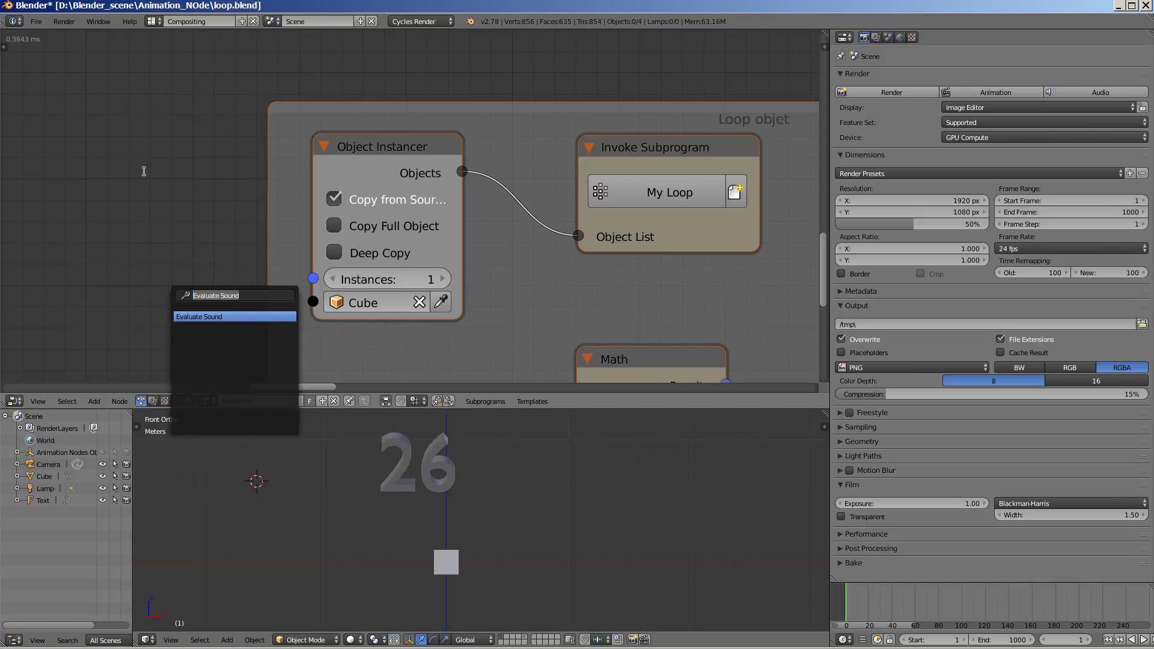
{"action": "type", "text": "in"}
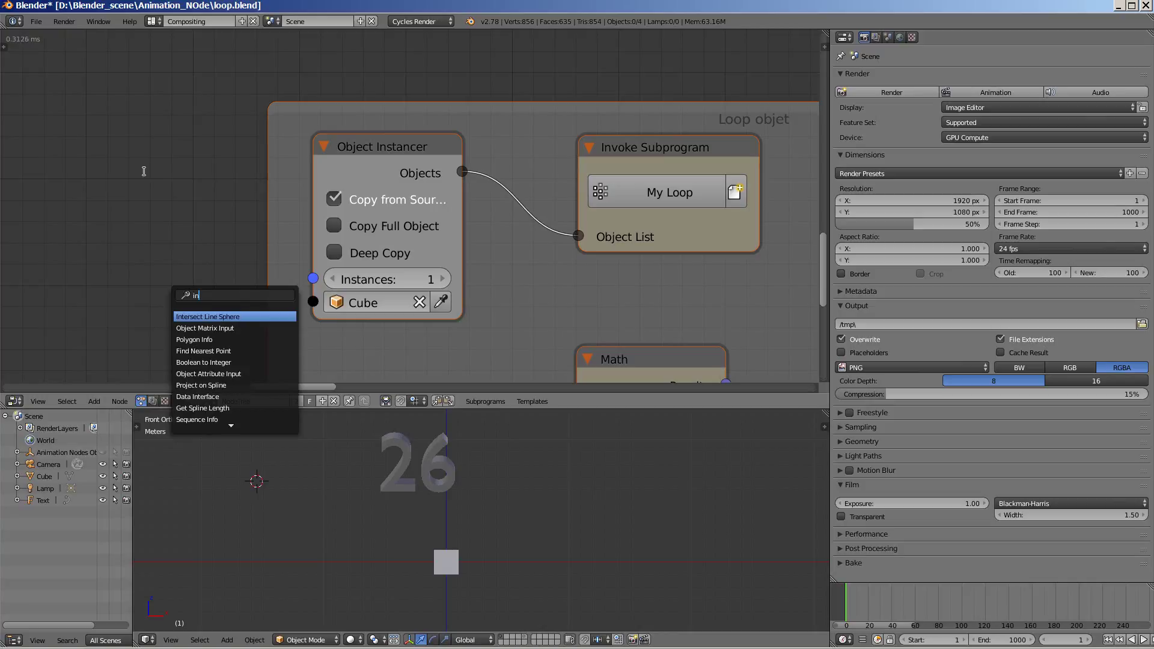
{"action": "type", "text": "s"}
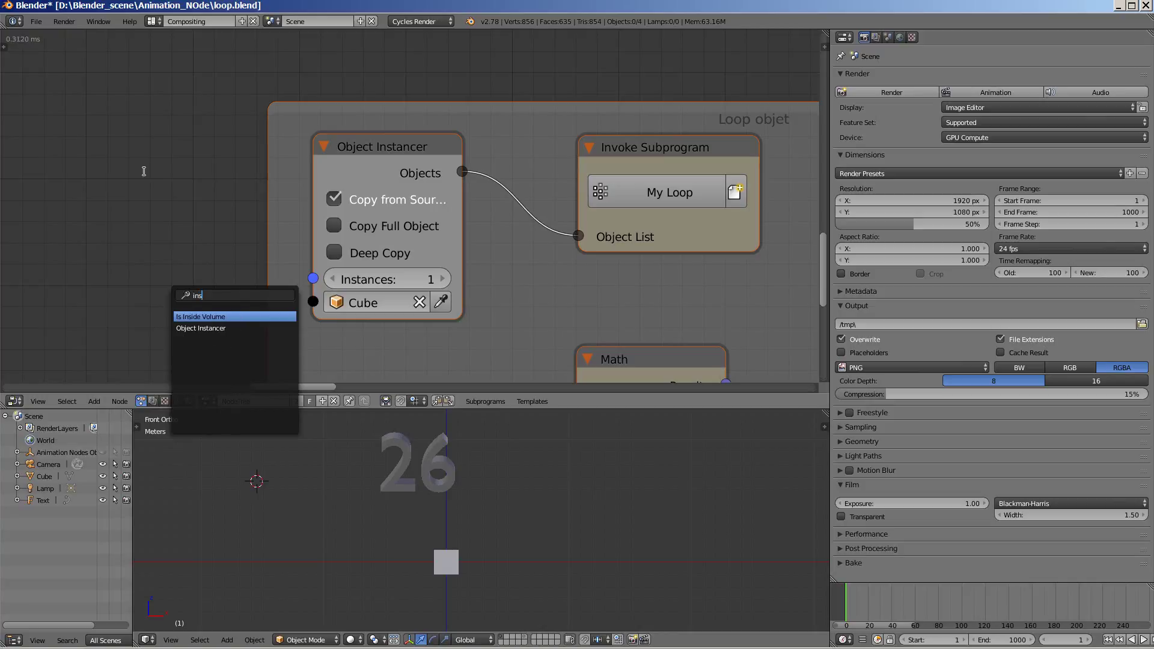
{"action": "left_click", "coordinate": [220, 327]}
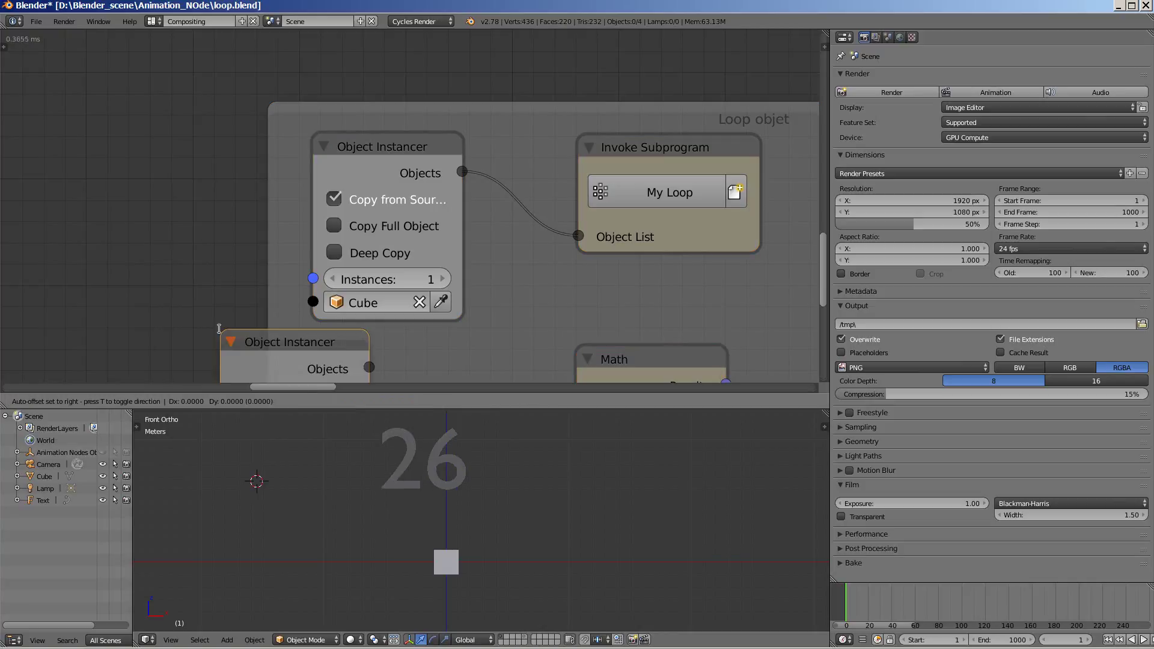
{"action": "left_click", "coordinate": [112, 128]}
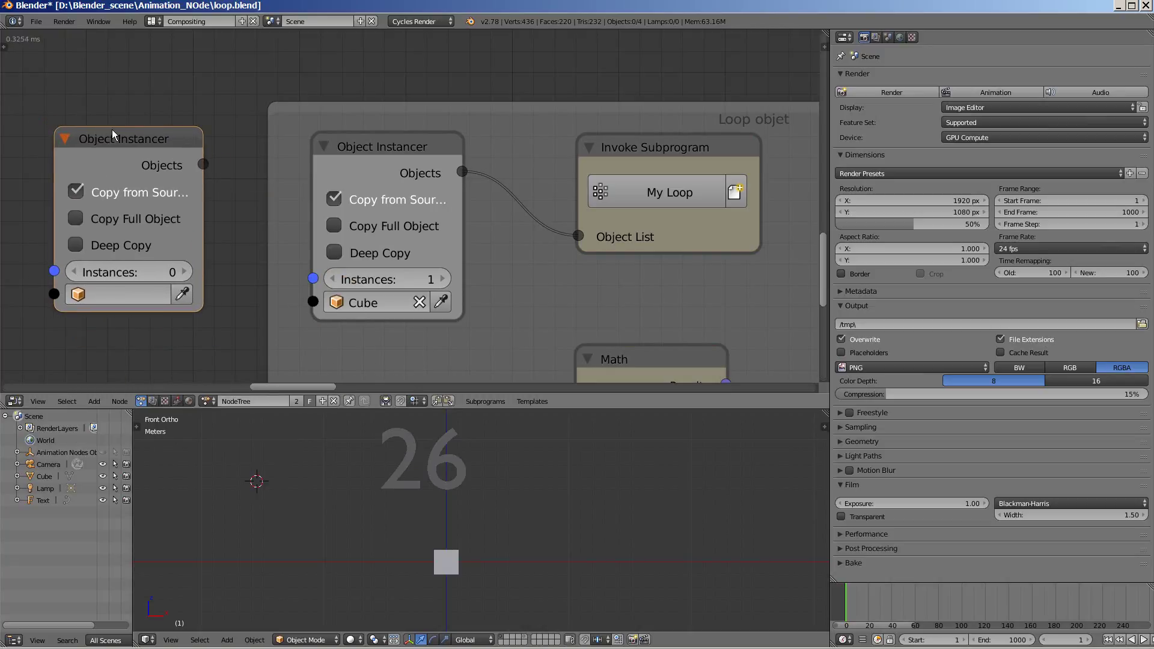
Delete the extra Object Instancer and bring the Cube instancer back to 1 instance
{"action": "key", "text": "x"}
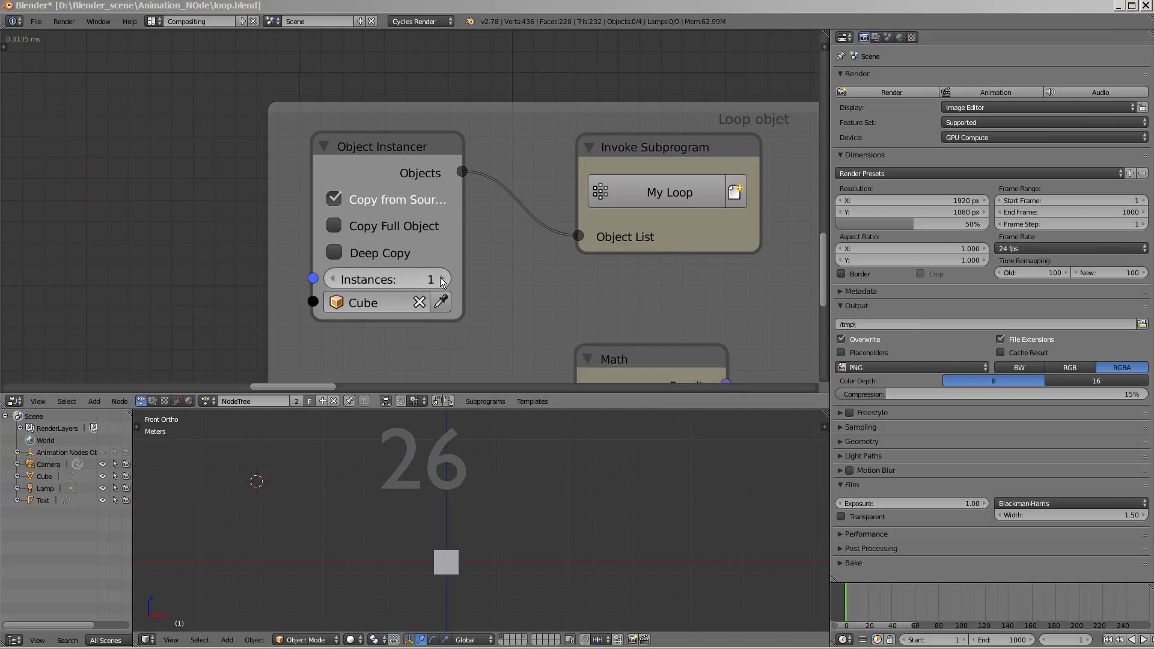
{"action": "left_click", "coordinate": [446, 279]}
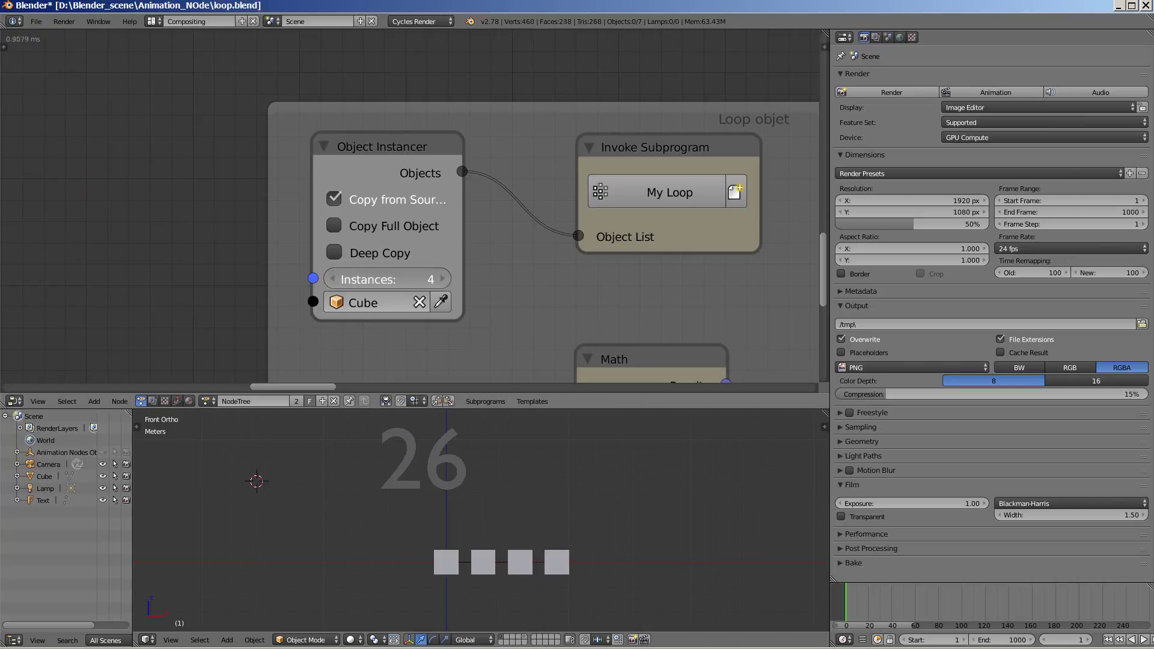
{"action": "left_click", "coordinate": [446, 279]}
{"action": "left_click", "coordinate": [334, 280]}
{"action": "left_click", "coordinate": [334, 280]}
{"action": "left_click", "coordinate": [334, 280]}
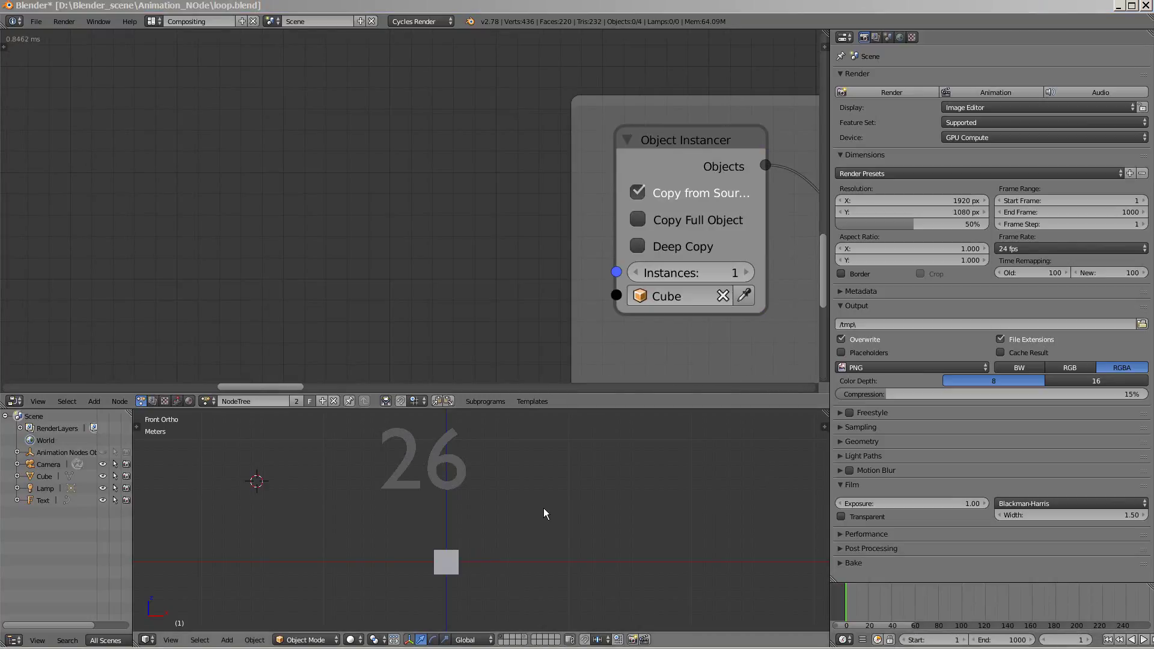
Create a new Loop subprogram and place its 'My Loop' Loop Input node beside the instancer
{"action": "left_click", "coordinate": [495, 404]}
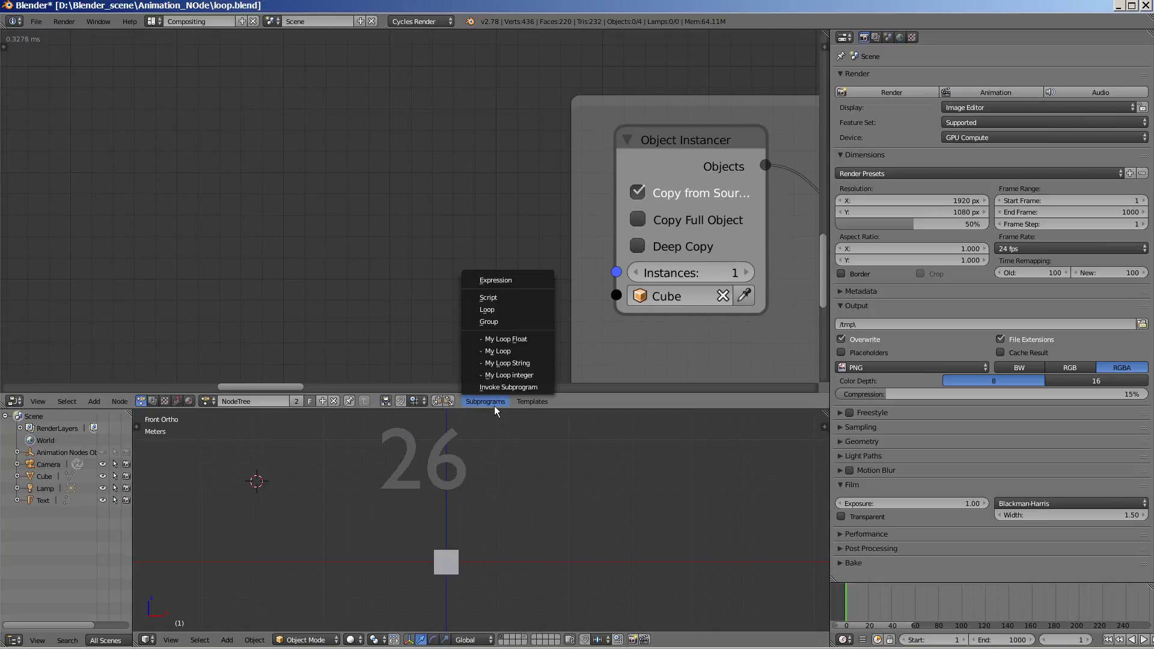
{"action": "left_click", "coordinate": [503, 313]}
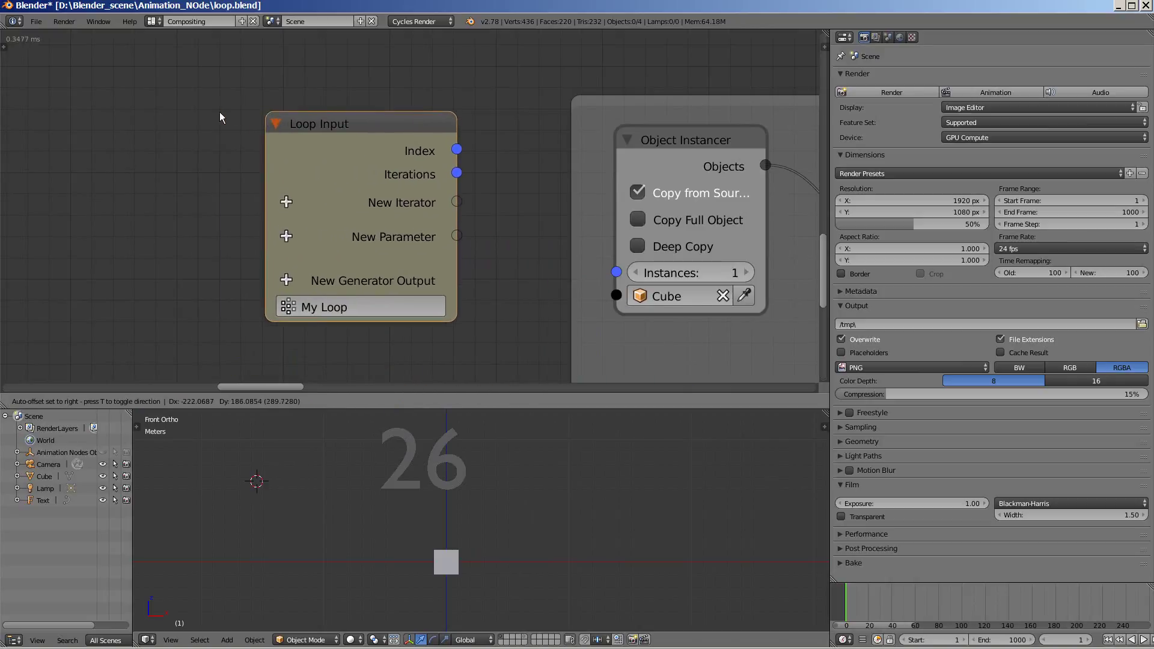
{"action": "left_click", "coordinate": [237, 123]}
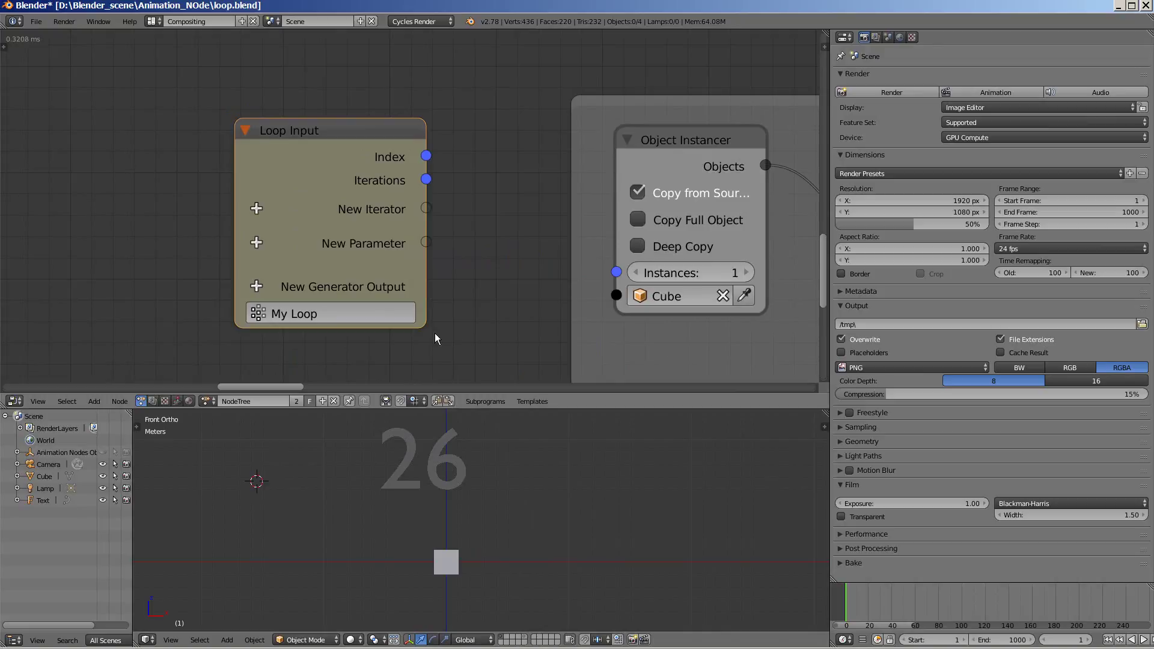
{"action": "left_click", "coordinate": [334, 317]}
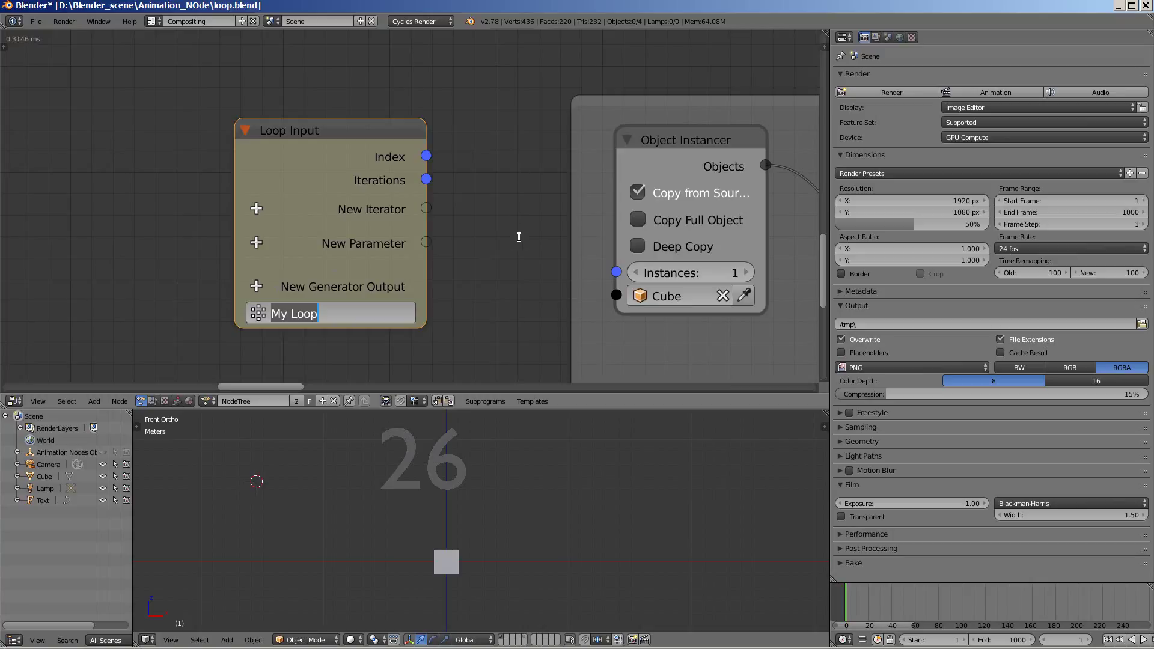
Rename the original object loop to 'My Loop Objet' and frame the whole node tree
{"action": "key", "text": "Return"}
{"action": "mouse_move", "coordinate": [517, 248]}
{"action": "middle_mouse_down"}
{"action": "mouse_move", "coordinate": [513, 205]}
{"action": "mouse_move", "coordinate": [455, 68]}
{"action": "middle_mouse_up"}
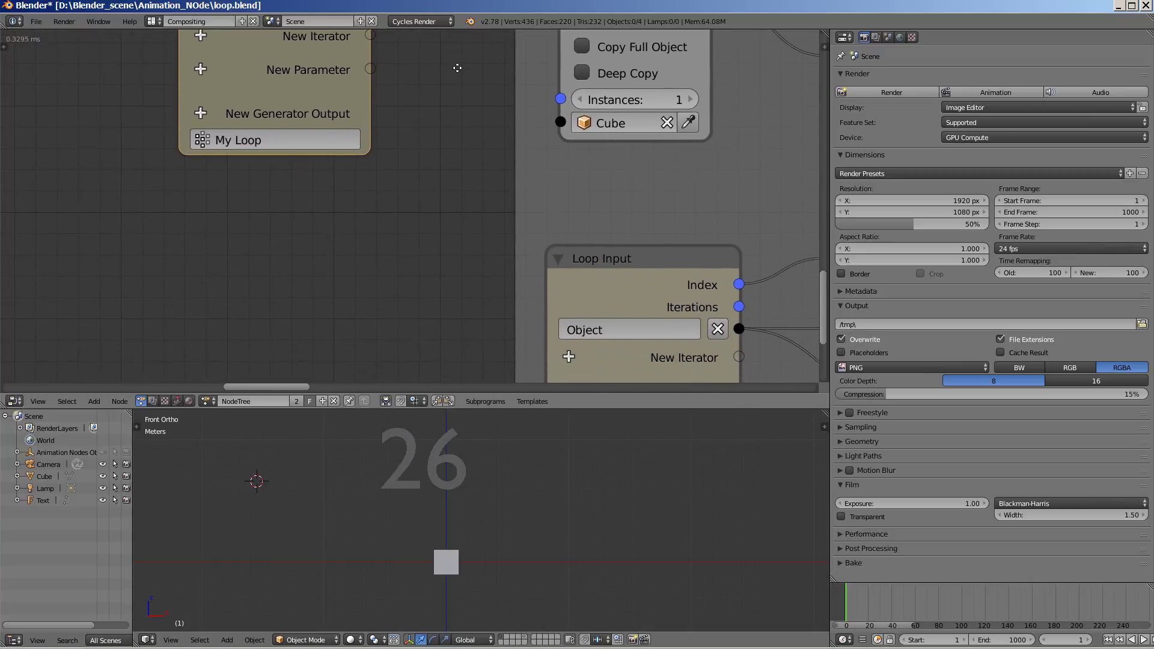
{"action": "middle_click_drag", "start_coordinate": [465, 216], "coordinate": [463, 137]}
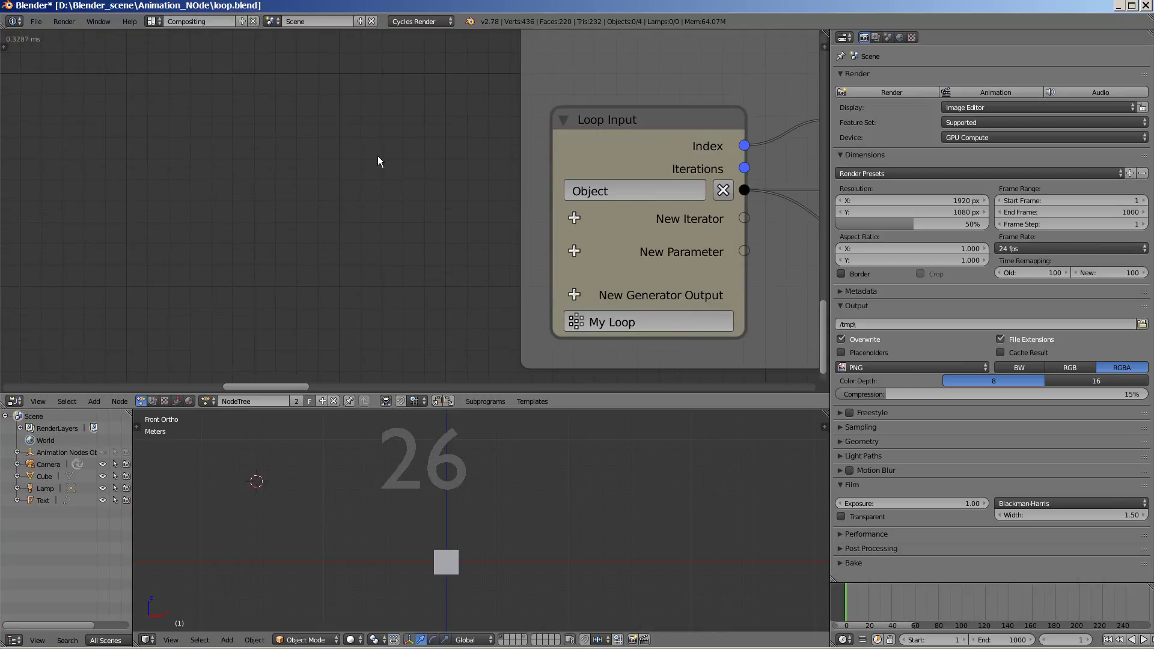
{"action": "left_click", "coordinate": [662, 327]}
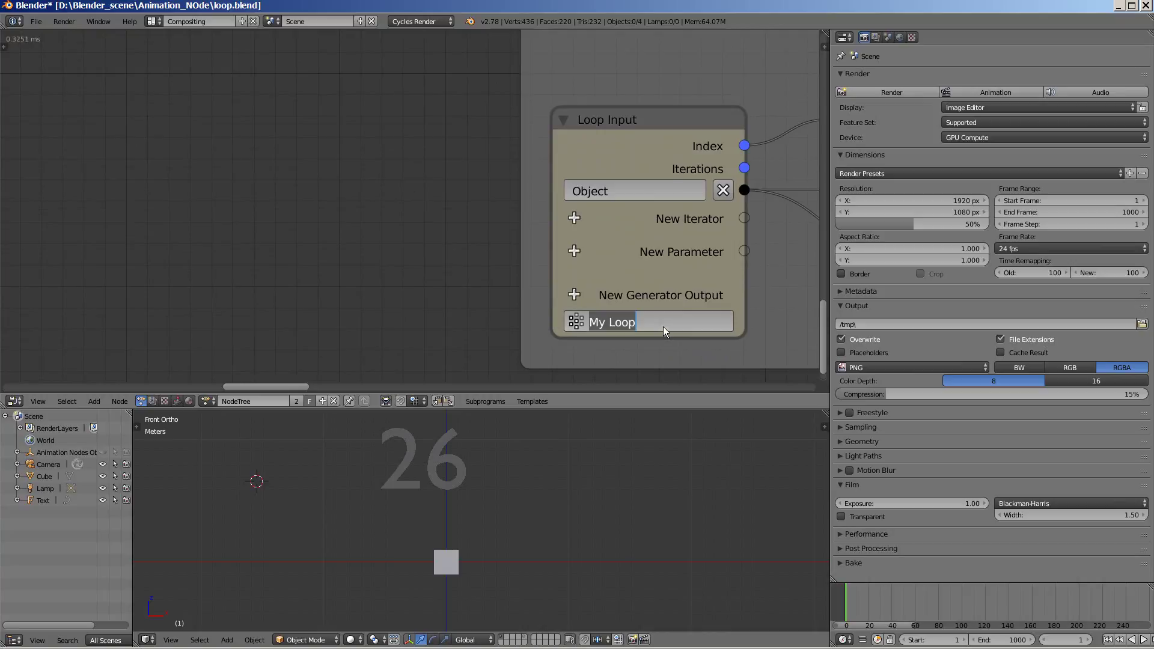
{"action": "left_click", "coordinate": [662, 325]}
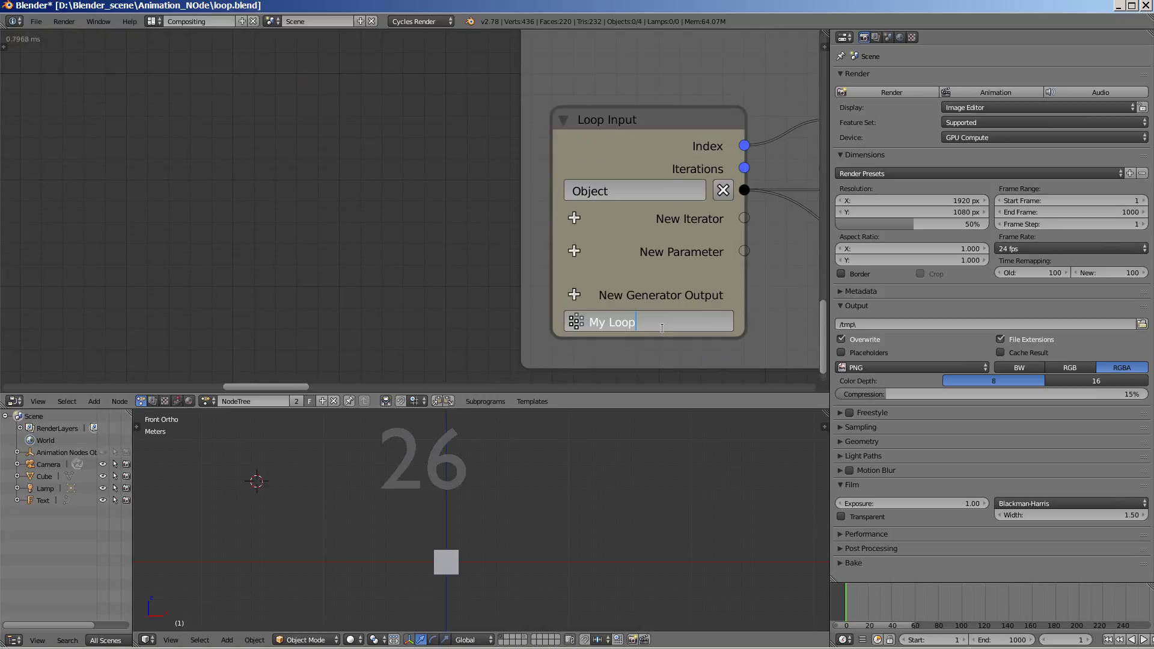
{"action": "type", "text": " Obj"}
{"action": "type", "text": "et"}
{"action": "key", "text": "Return"}
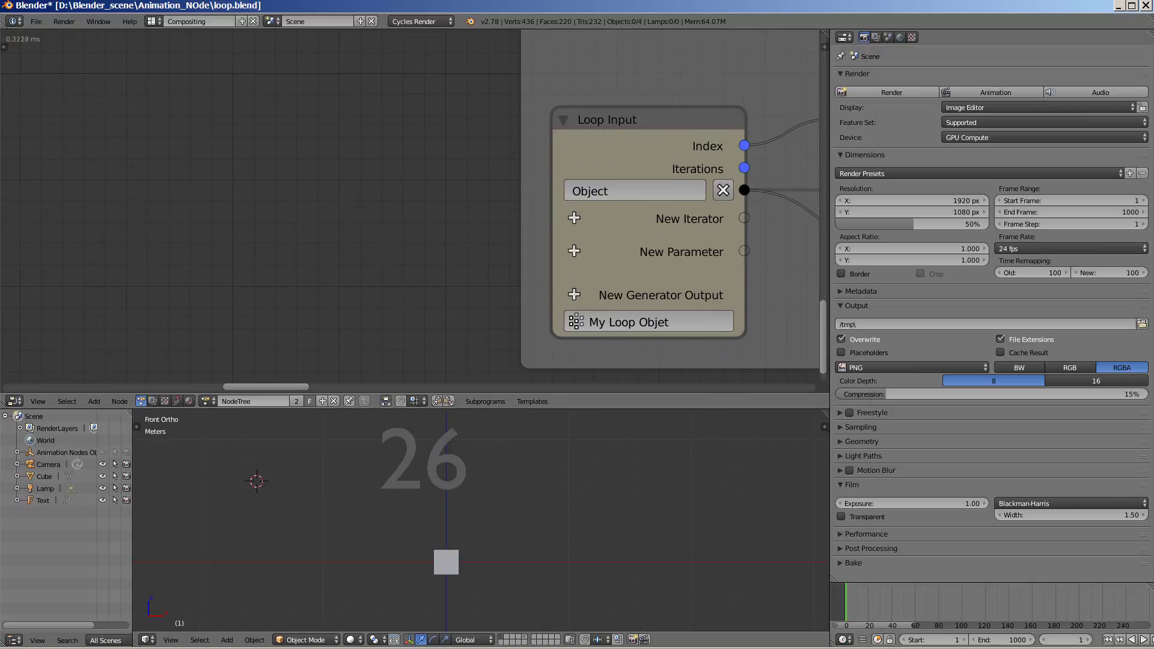
{"action": "key", "text": "Home"}
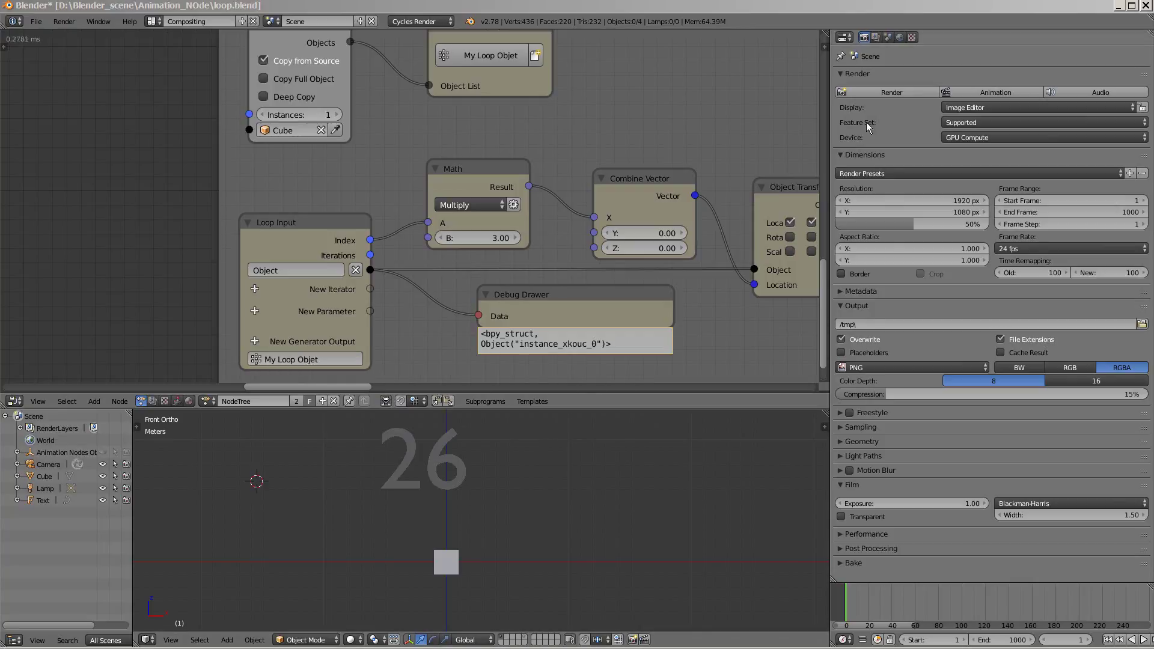
Add an Invoke Subprogram node for My Loop Objet, then delete the extra copy
{"action": "middle_click_drag", "start_coordinate": [622, 72], "coordinate": [615, 114]}
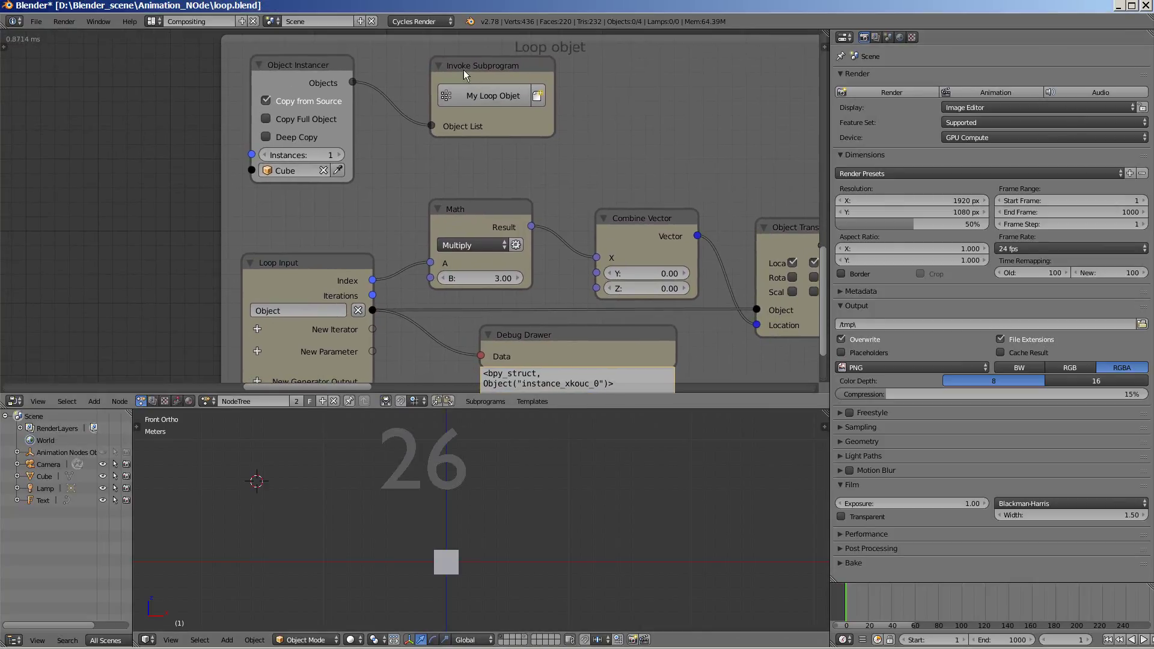
{"action": "left_click", "coordinate": [475, 402]}
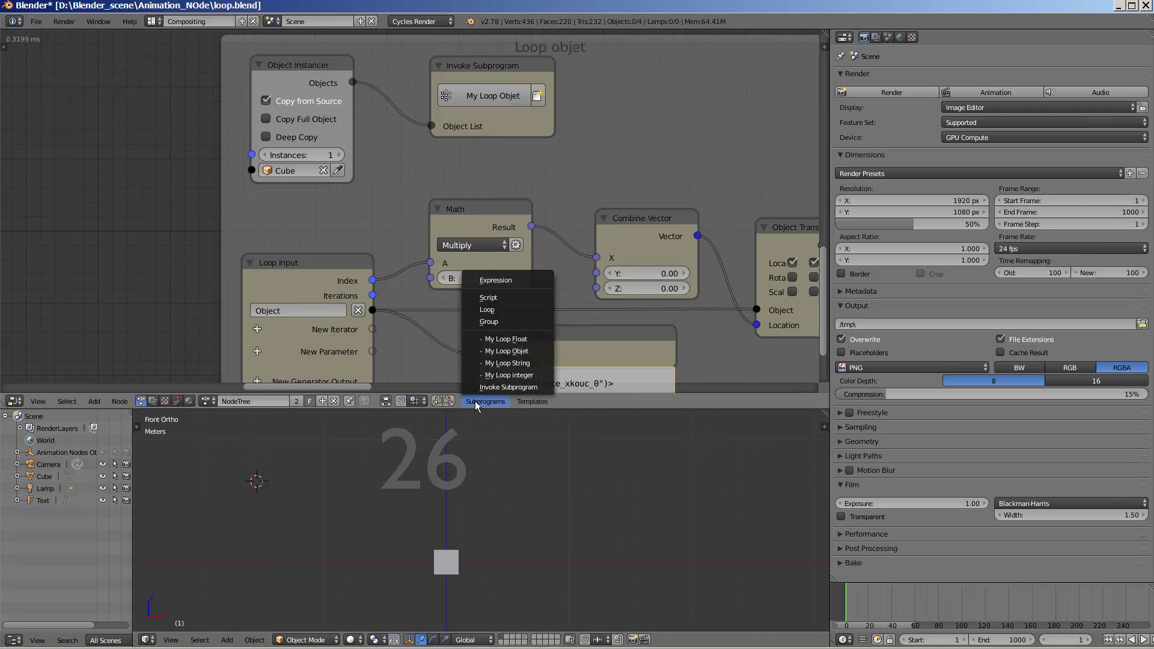
{"action": "left_click", "coordinate": [505, 350]}
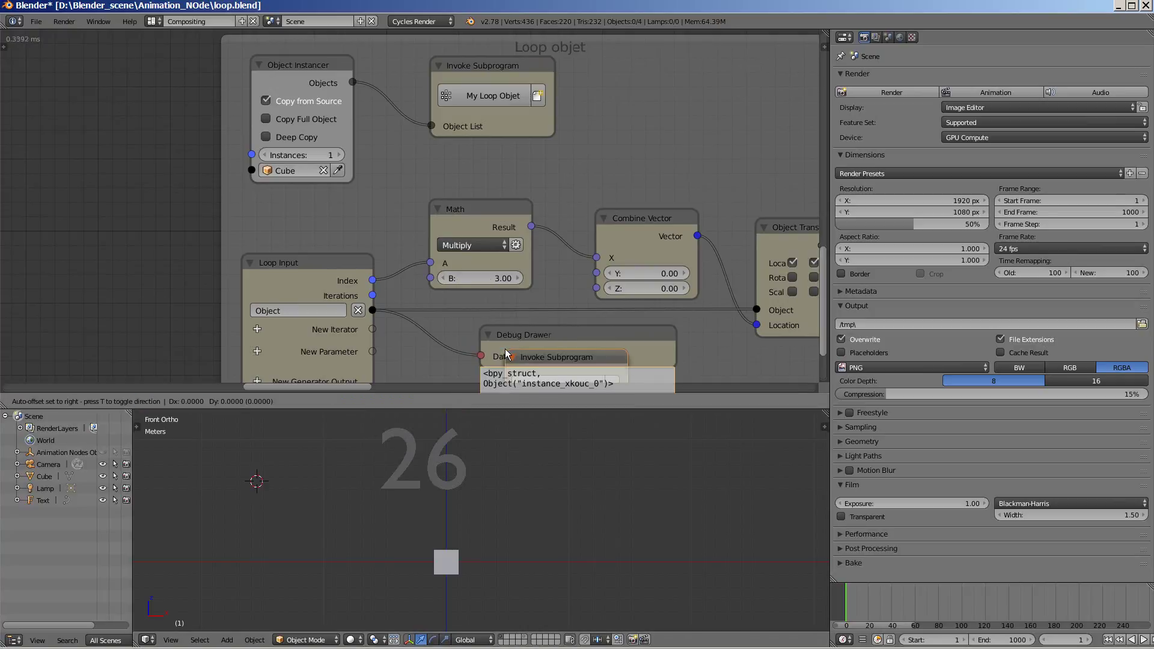
{"action": "left_click", "coordinate": [680, 82]}
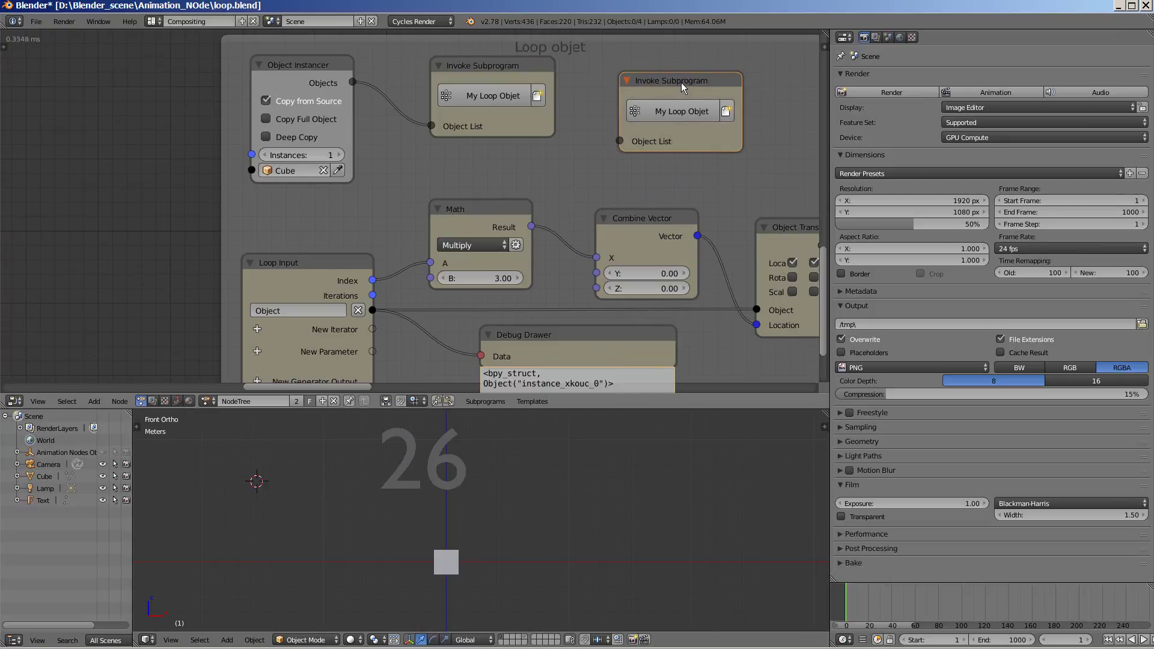
{"action": "key", "text": "x"}
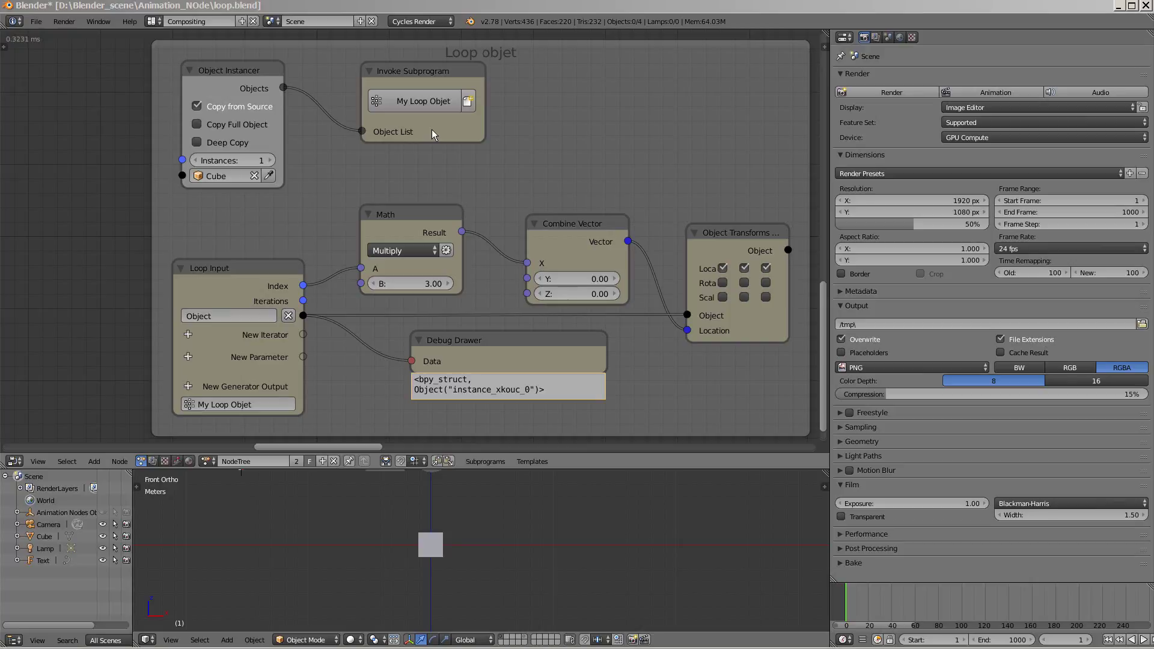
Replace Loop Input's Object parameter with an Object List iterator
{"action": "left_click", "coordinate": [247, 269]}
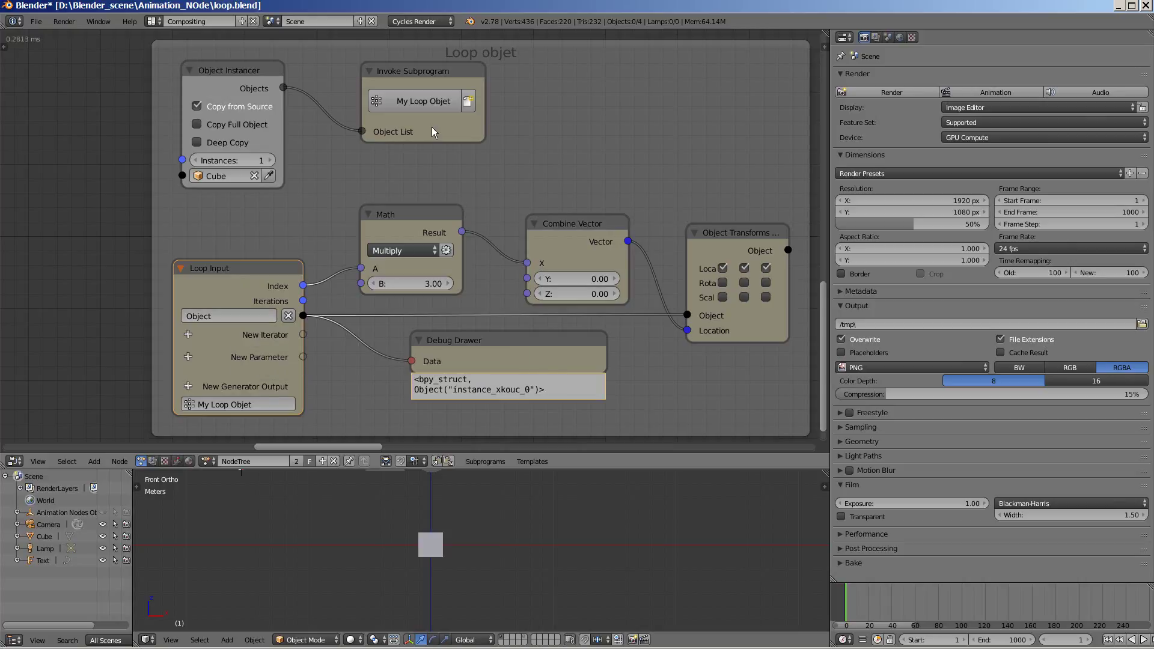
{"action": "left_click", "coordinate": [288, 315]}
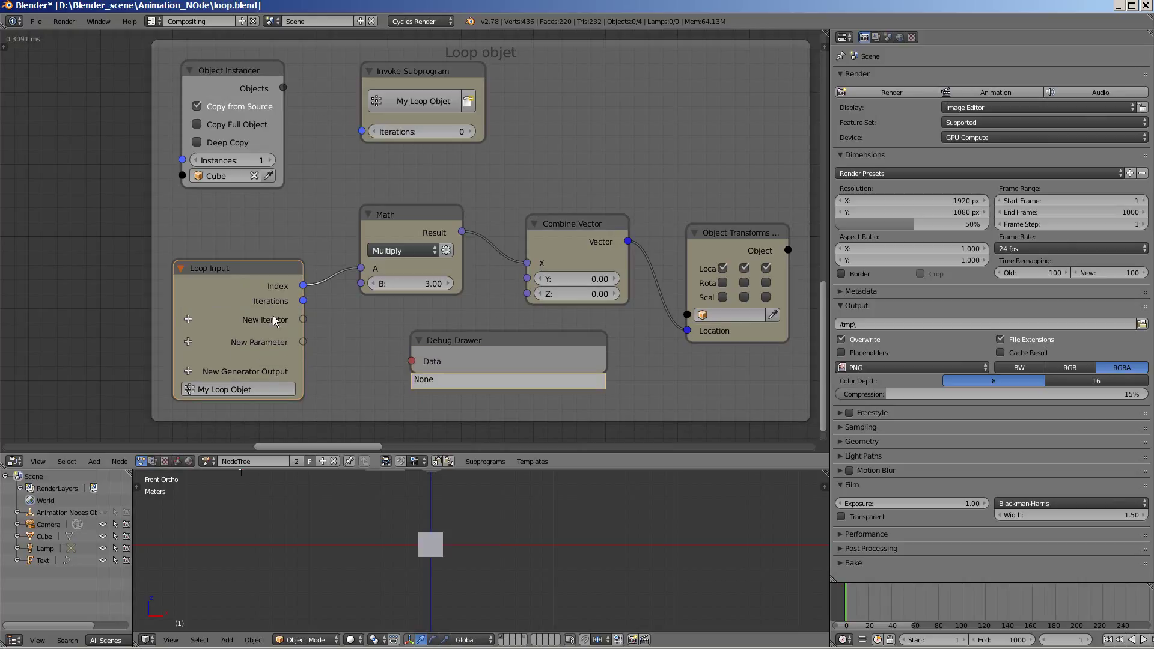
{"action": "left_click", "coordinate": [187, 320]}
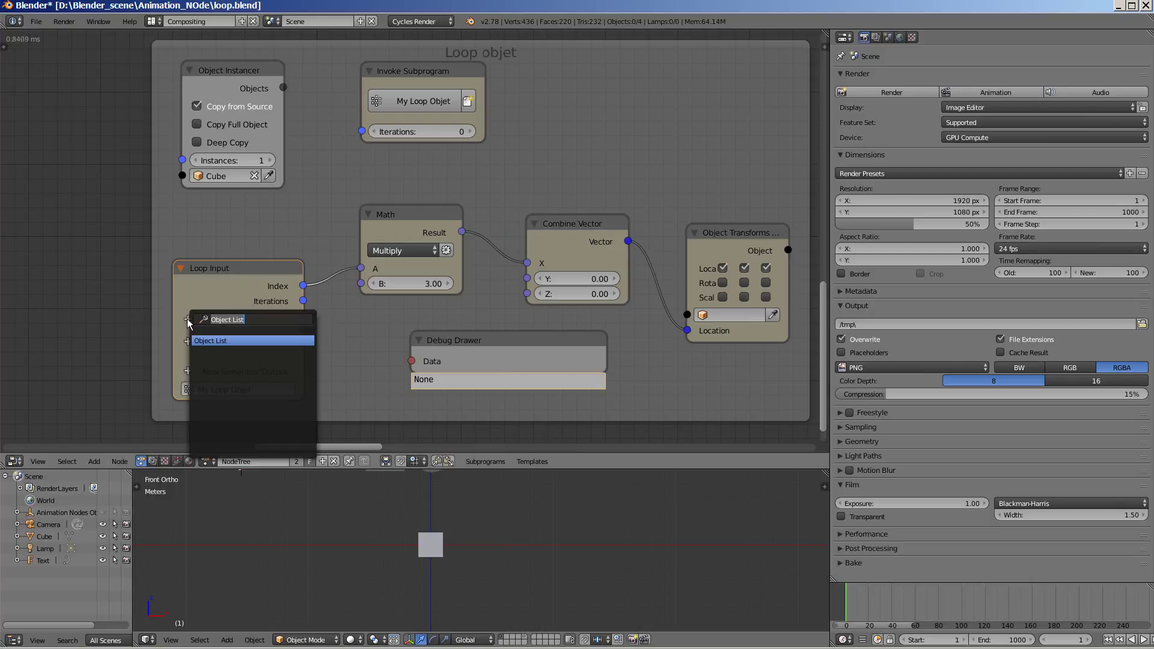
{"action": "left_click", "coordinate": [257, 341]}
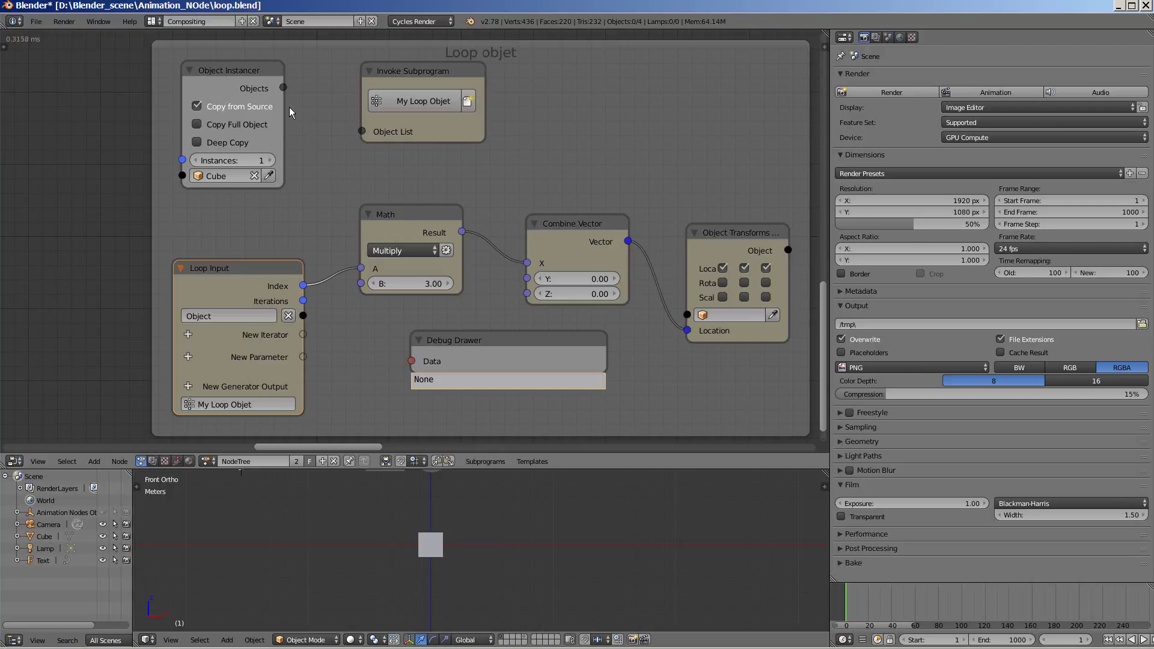
Feed the instancer's Objects into Invoke Subprogram's Object List and link the looped Object to Object Transforms
{"action": "left_click_drag", "start_coordinate": [285, 86], "coordinate": [297, 93]}
{"action": "left_click_drag", "start_coordinate": [351, 125], "coordinate": [356, 131]}
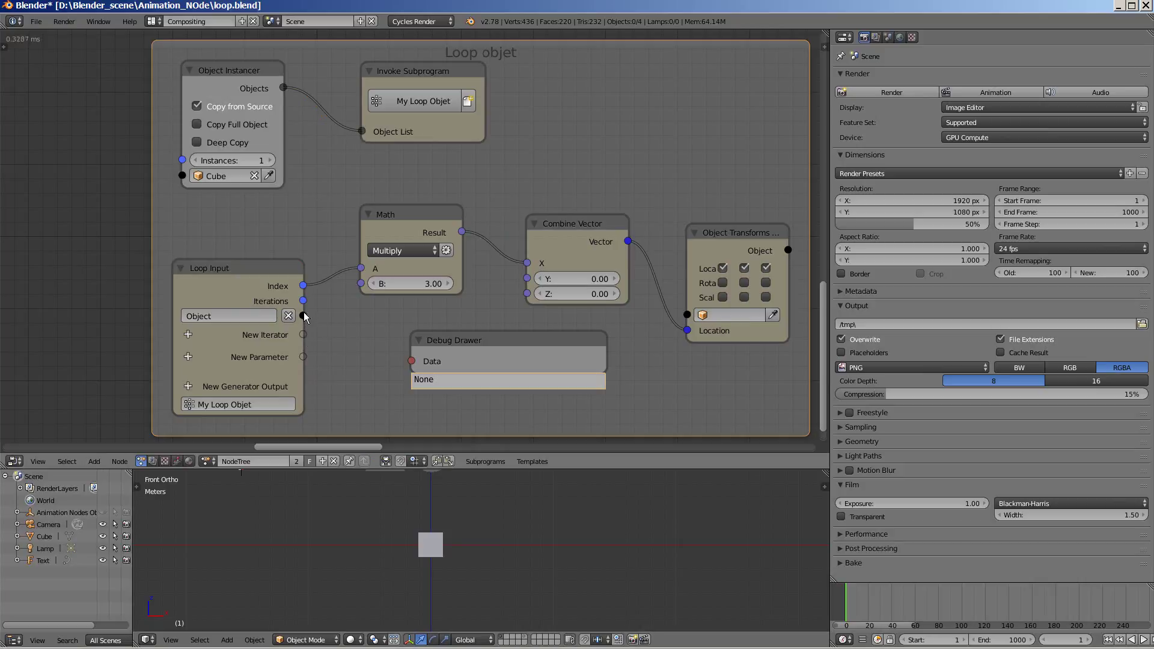
{"action": "left_click_drag", "start_coordinate": [304, 315], "coordinate": [691, 315]}
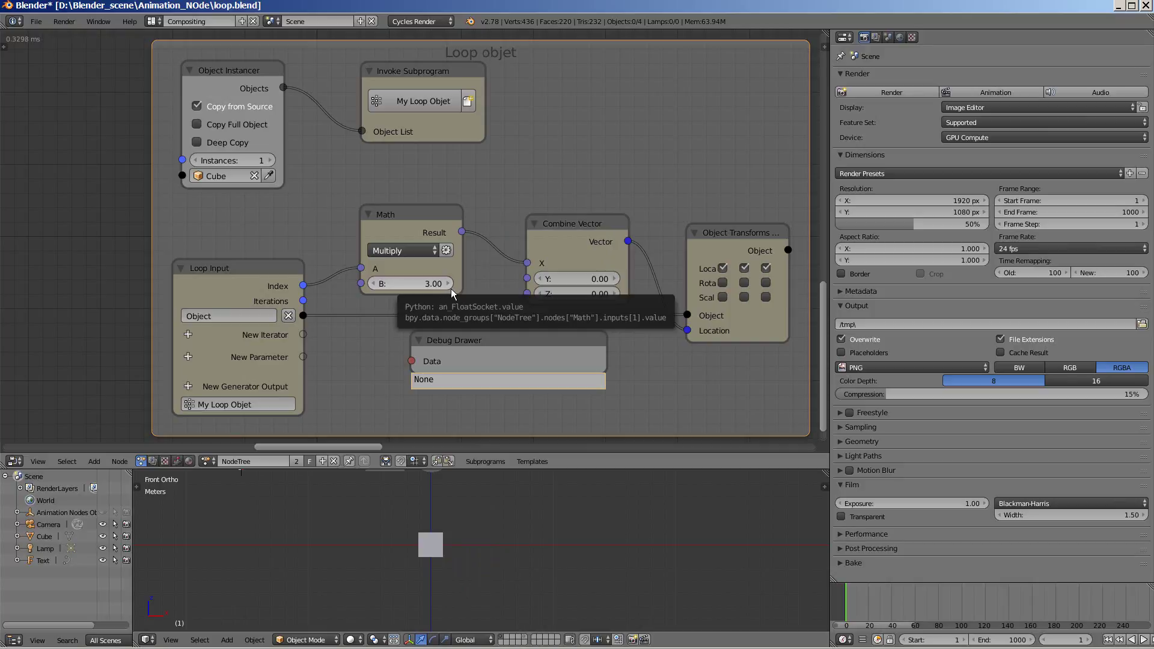
Link Loop Input's Object socket to the Debug Drawer's Data input
{"action": "left_click", "coordinate": [503, 341]}
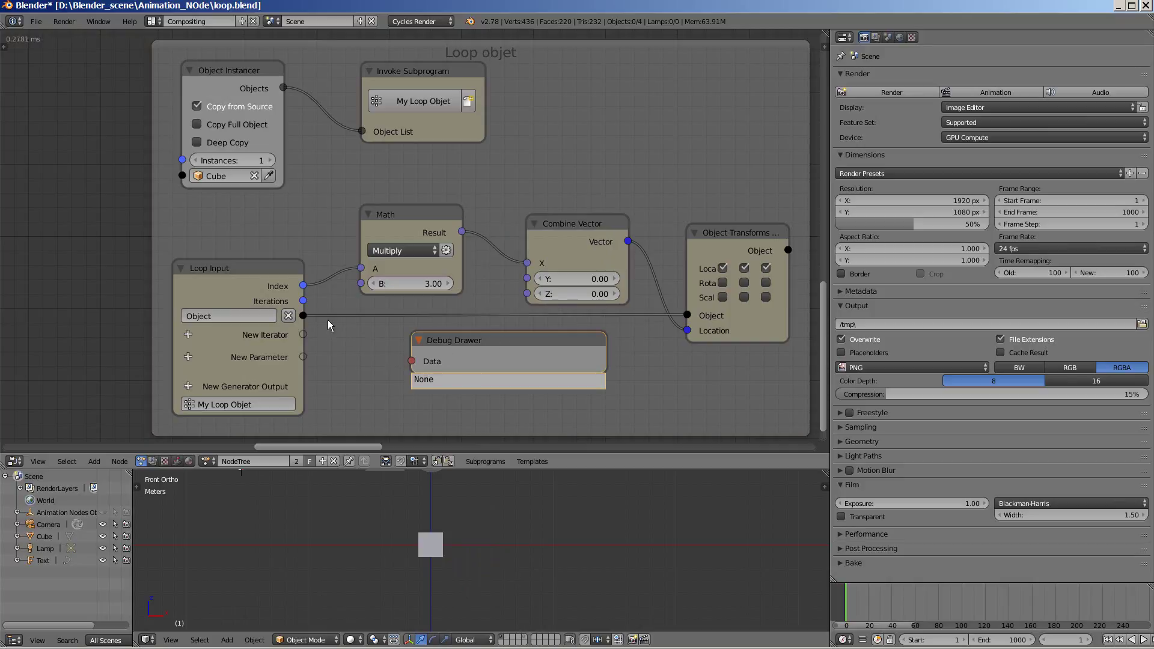
{"action": "left_click_drag", "start_coordinate": [303, 316], "coordinate": [419, 365]}
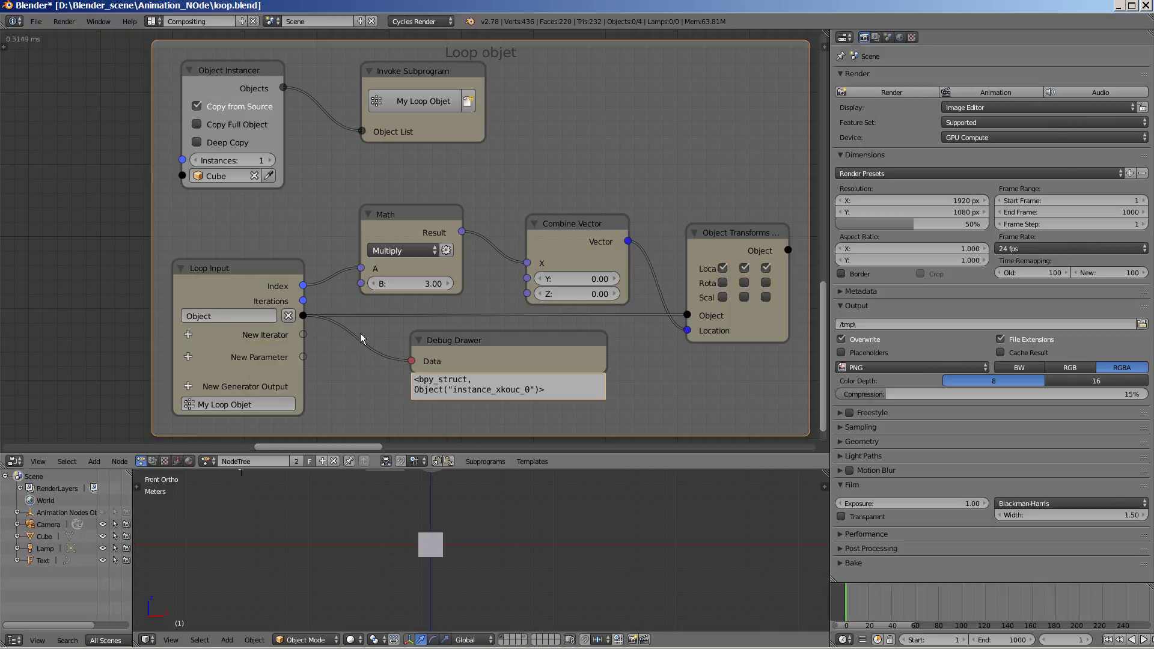
Raise the Object Instancer count from 1 to 6 instances
{"action": "left_click", "coordinate": [272, 161]}
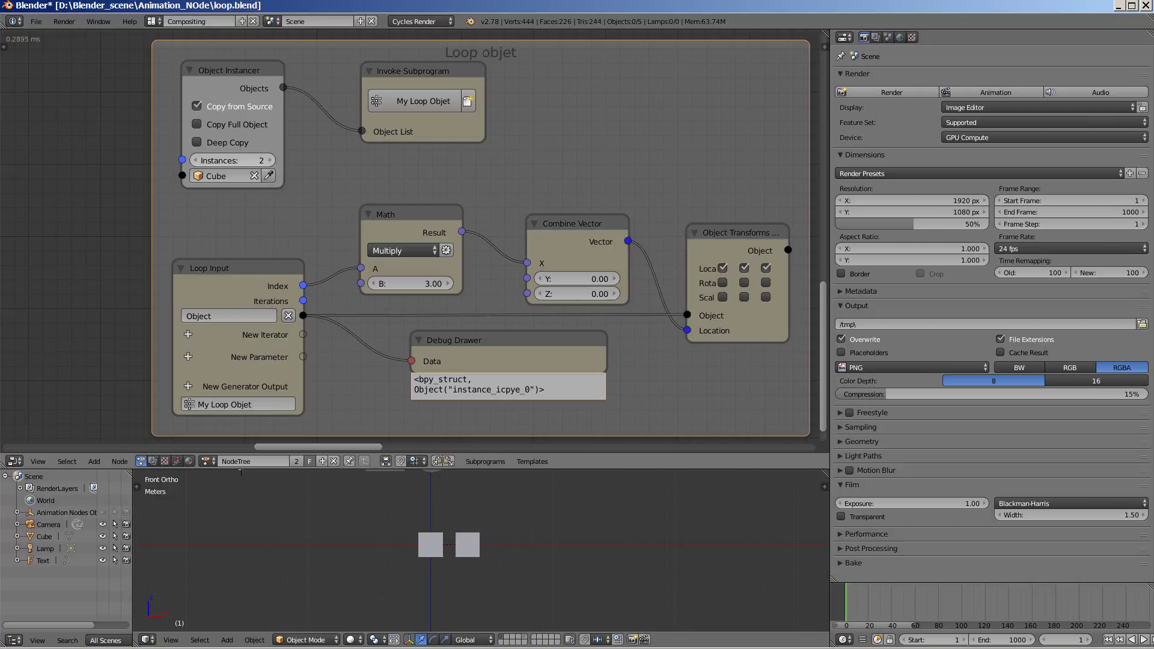
{"action": "left_click", "coordinate": [271, 160]}
{"action": "left_click", "coordinate": [272, 161]}
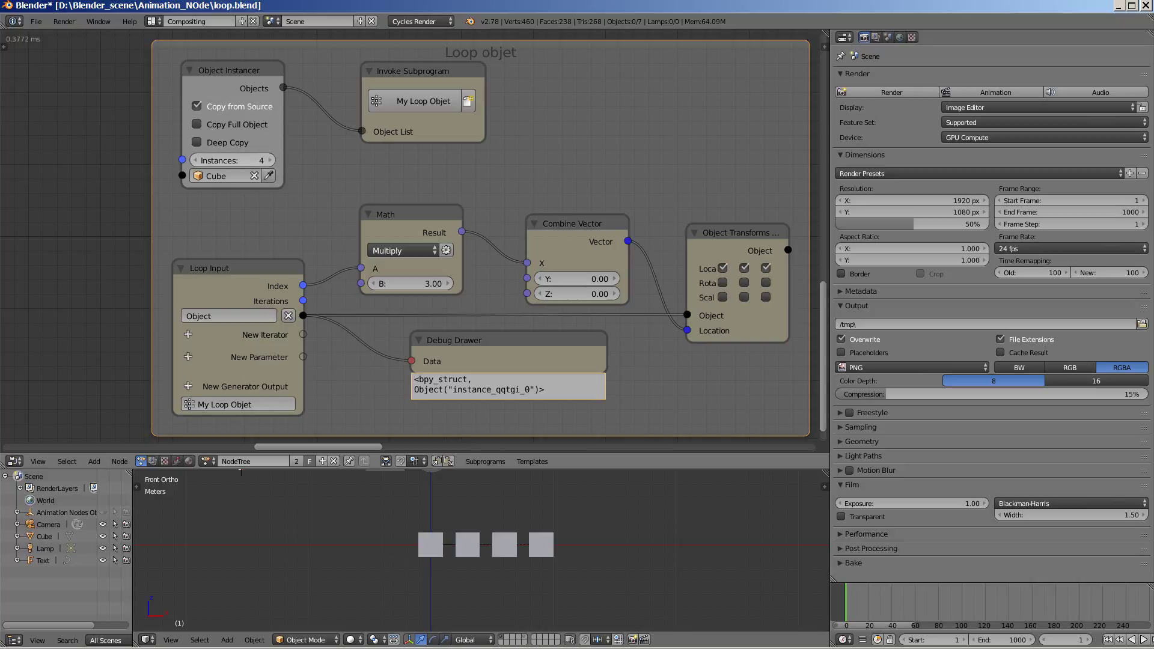
{"action": "left_click", "coordinate": [271, 161]}
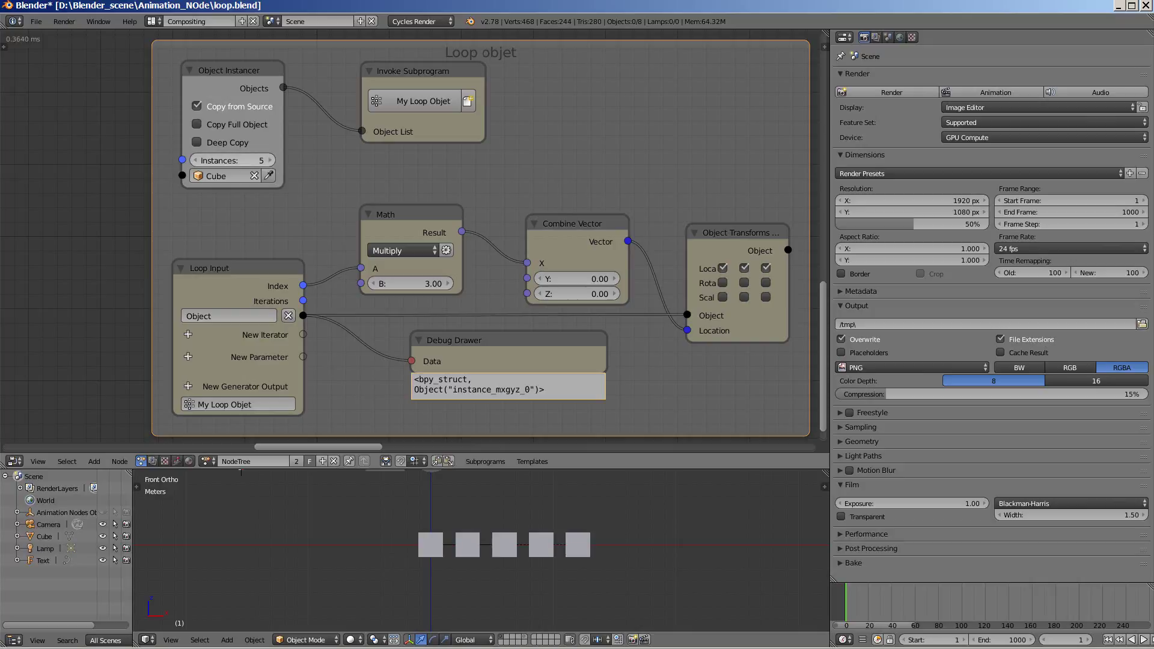
{"action": "left_click", "coordinate": [271, 161]}
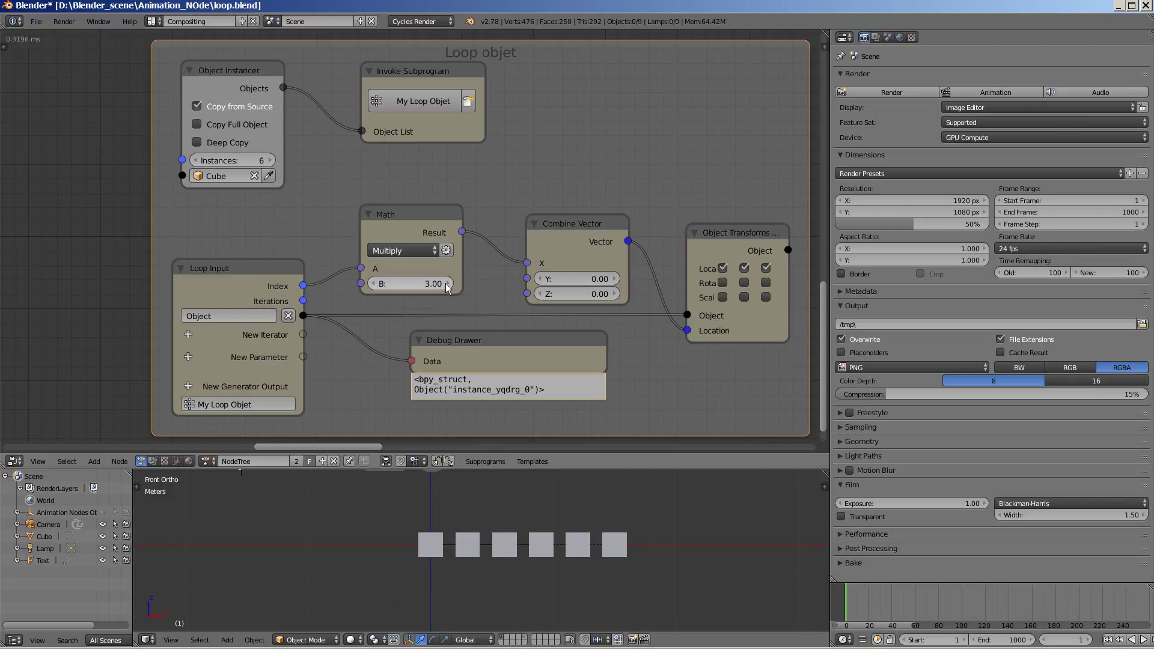
Set the Math node's B multiplier to 4
{"action": "left_click", "coordinate": [420, 283]}
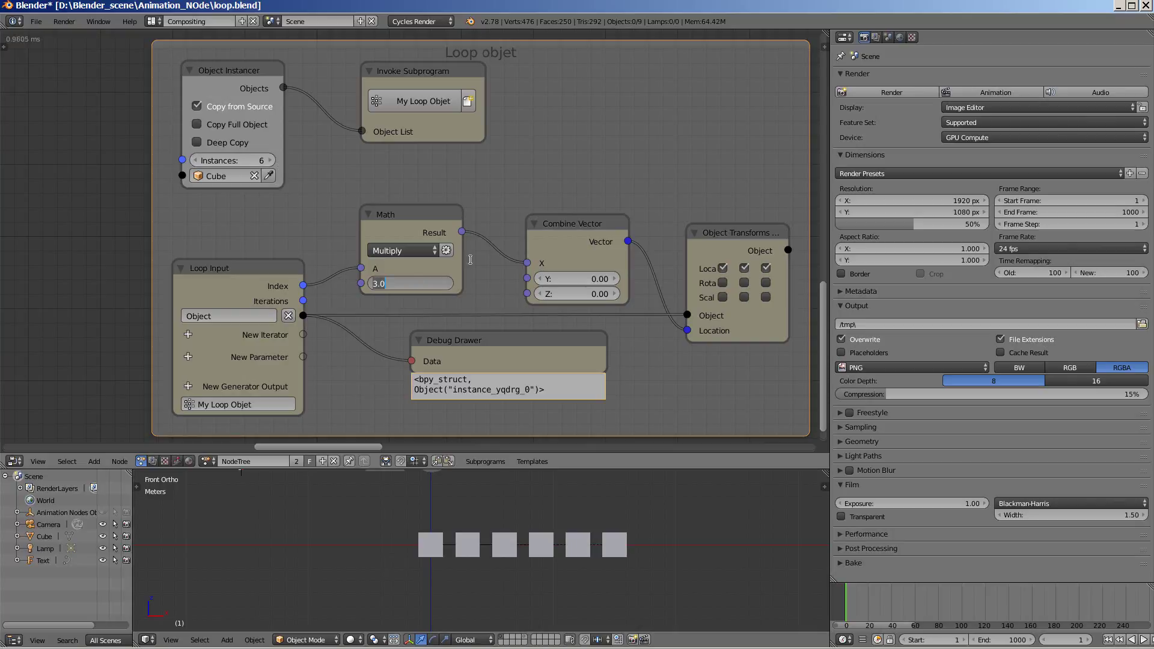
{"action": "type", "text": "4"}
{"action": "key", "text": "Return"}
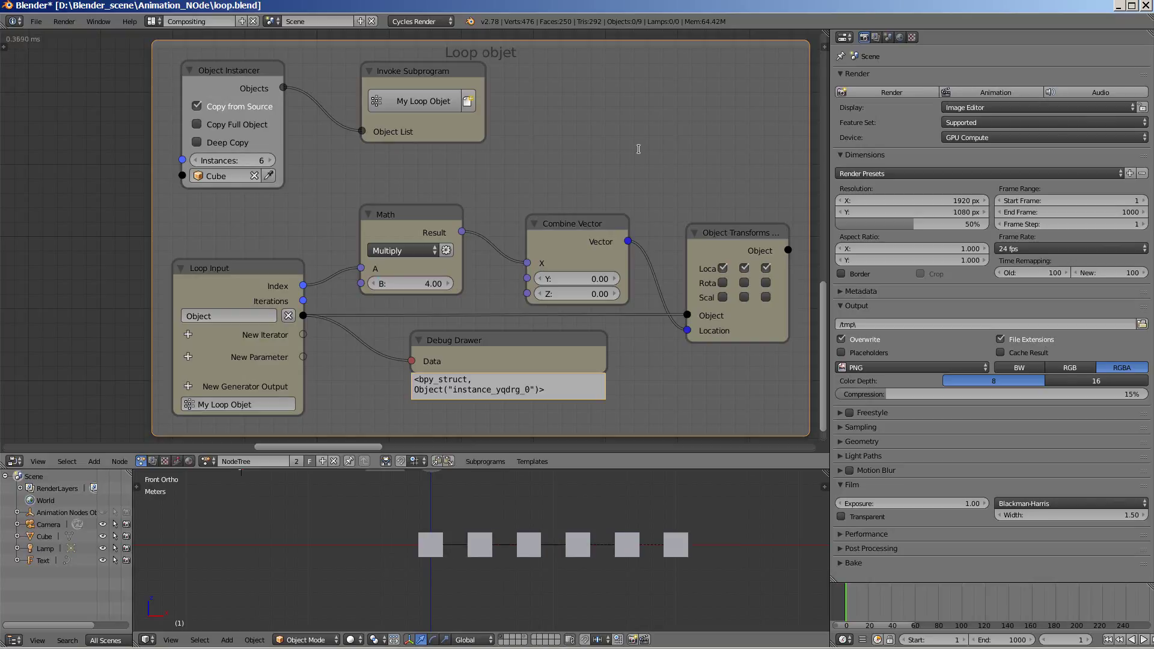
{"action": "scroll", "coordinate": [770, 354], "scroll_direction": "down", "scroll_amount": 2}
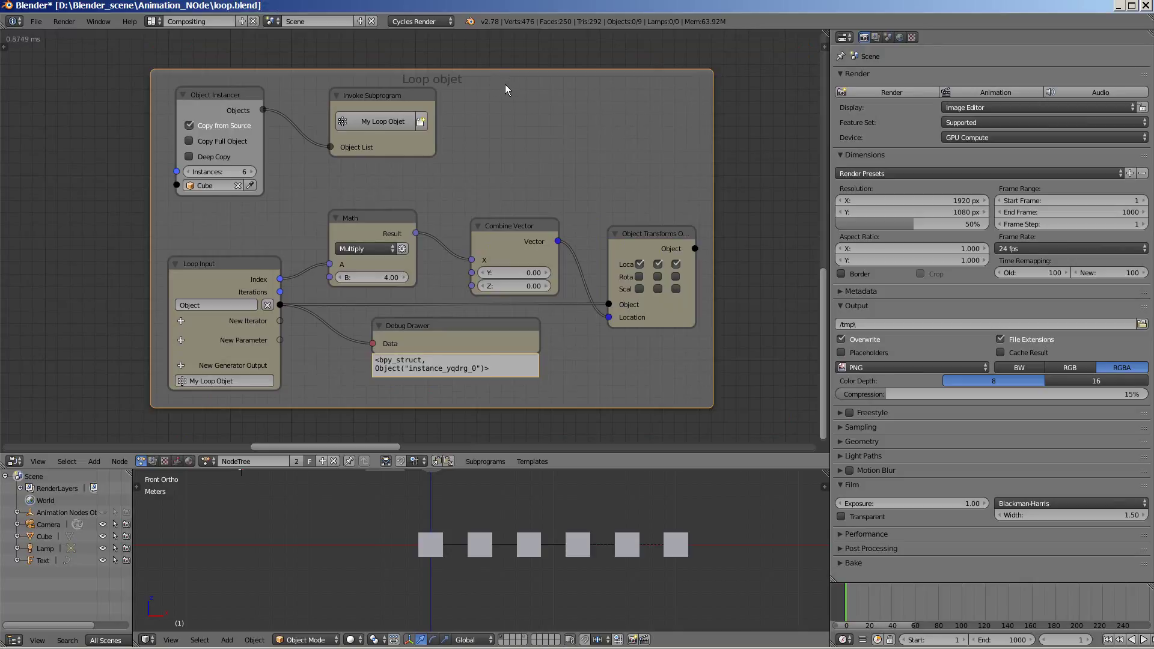
Move the Loop objet frame, then delete the frame while keeping its nodes
{"action": "key", "text": "g"}
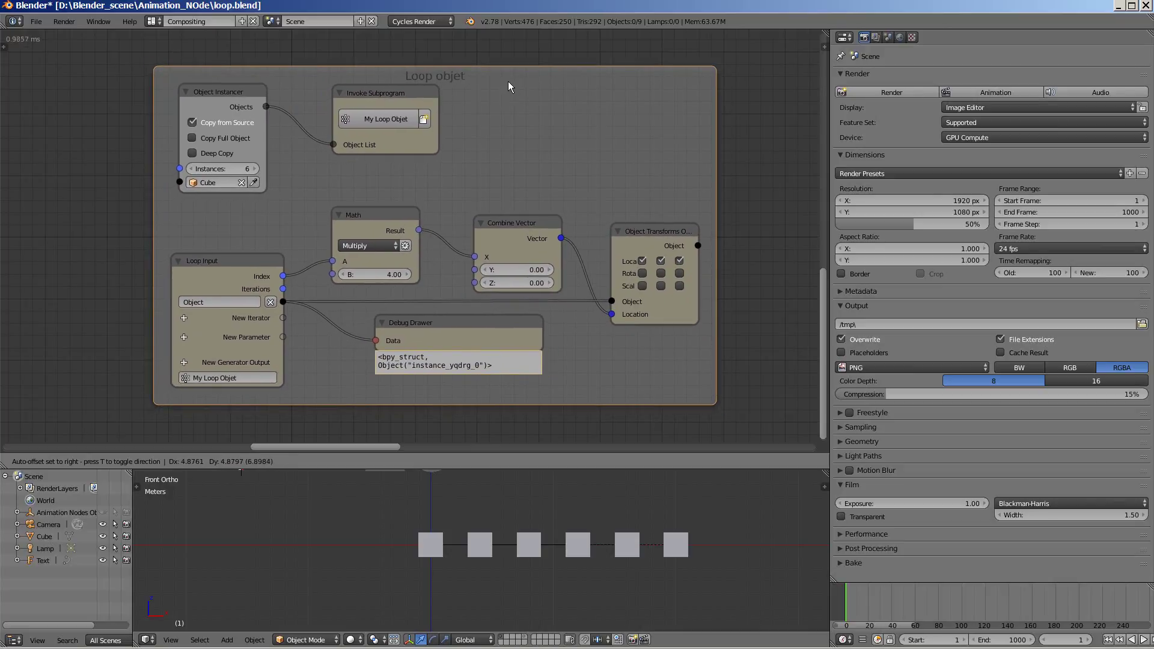
{"action": "left_click", "coordinate": [507, 81]}
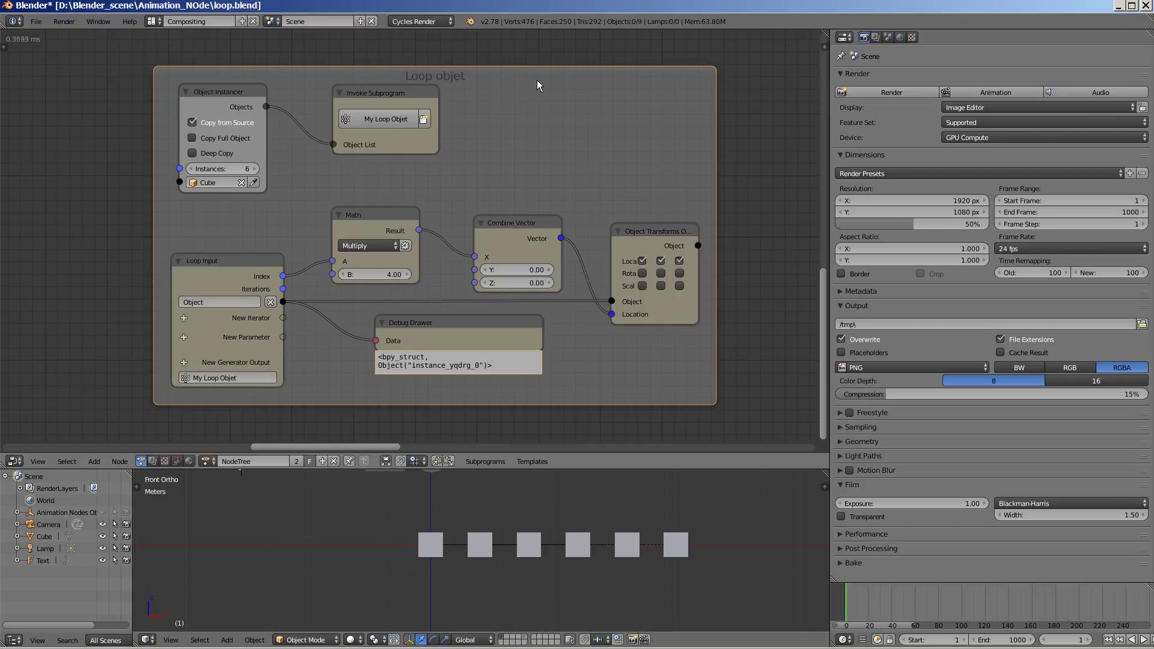
{"action": "key", "text": "x"}
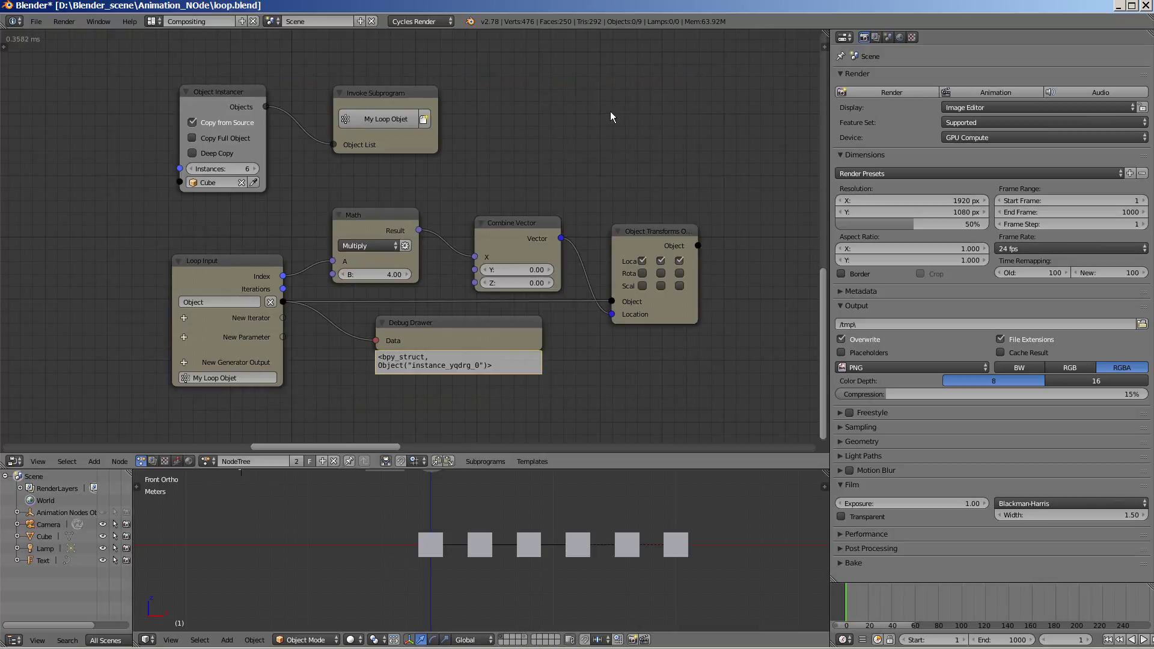
{"action": "scroll", "coordinate": [613, 107], "scroll_direction": "down", "scroll_amount": 1}
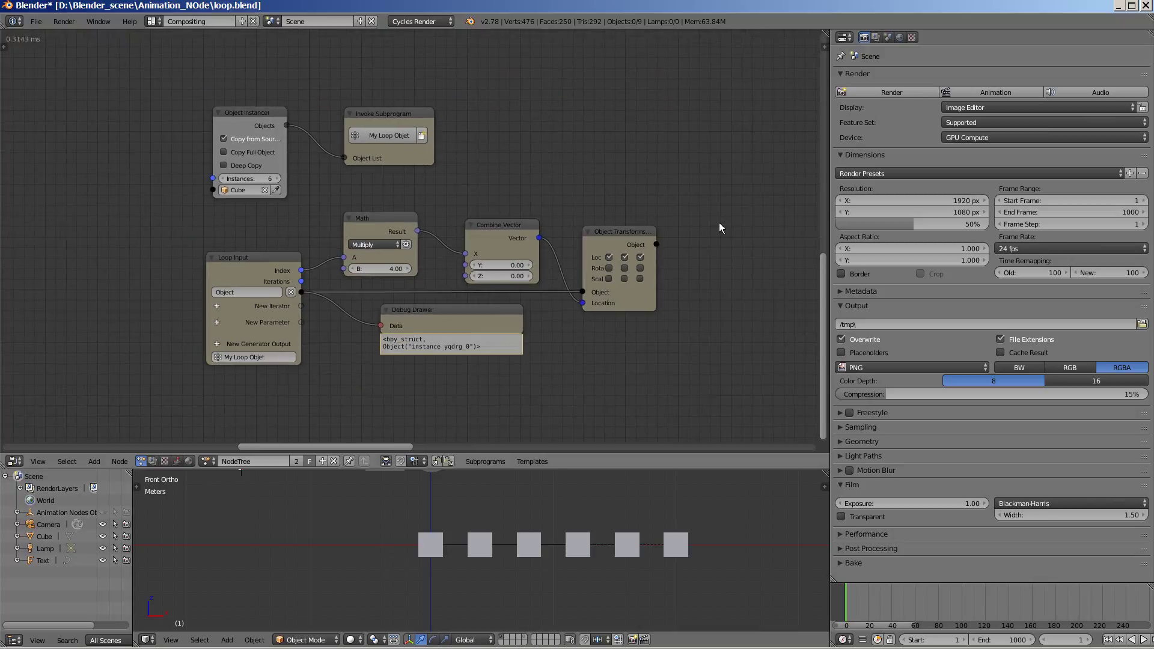
{"action": "middle_click_drag", "start_coordinate": [719, 224], "coordinate": [715, 159]}
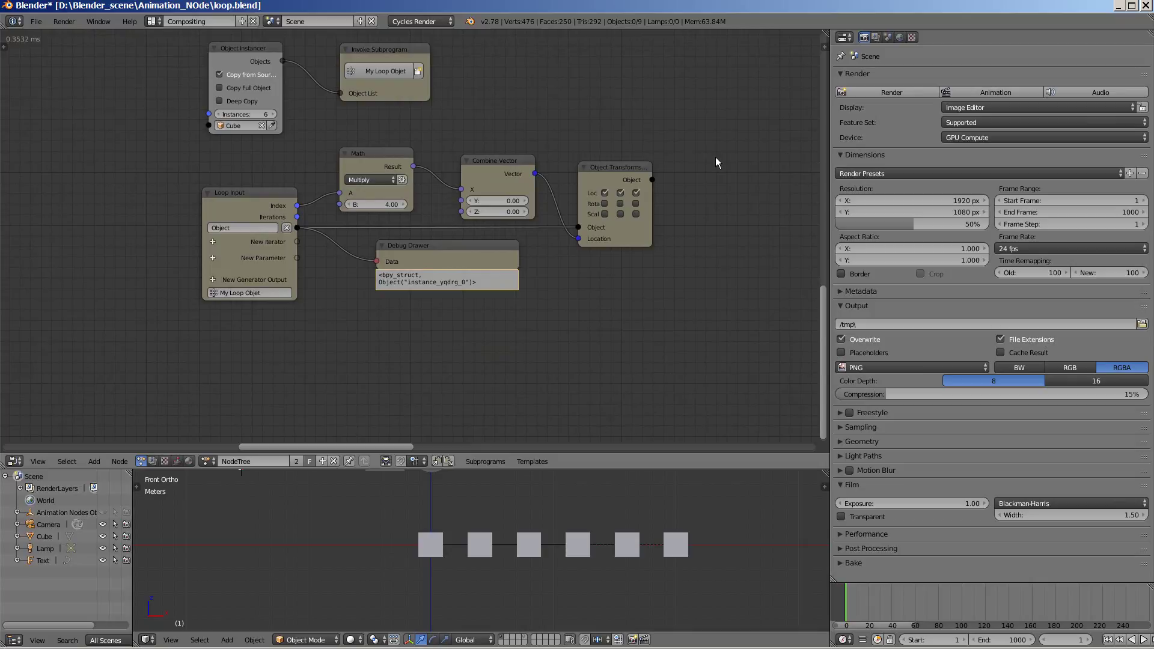
{"action": "scroll", "coordinate": [716, 156], "scroll_direction": "down", "scroll_amount": 1}
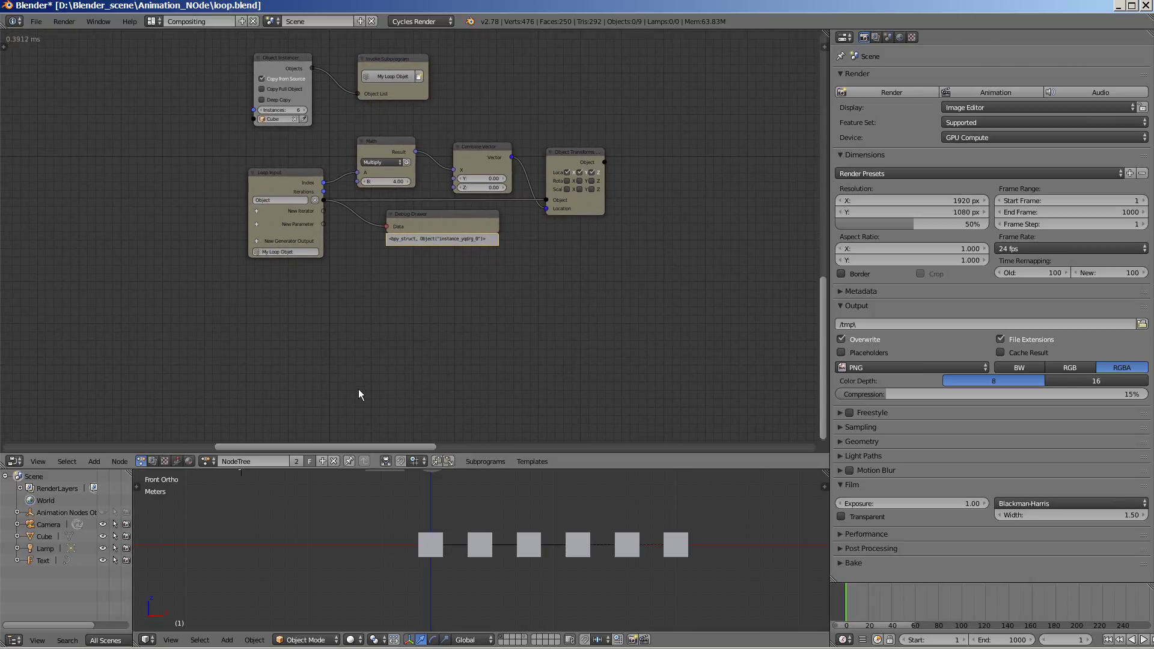
{"action": "key", "text": "shift+a"}
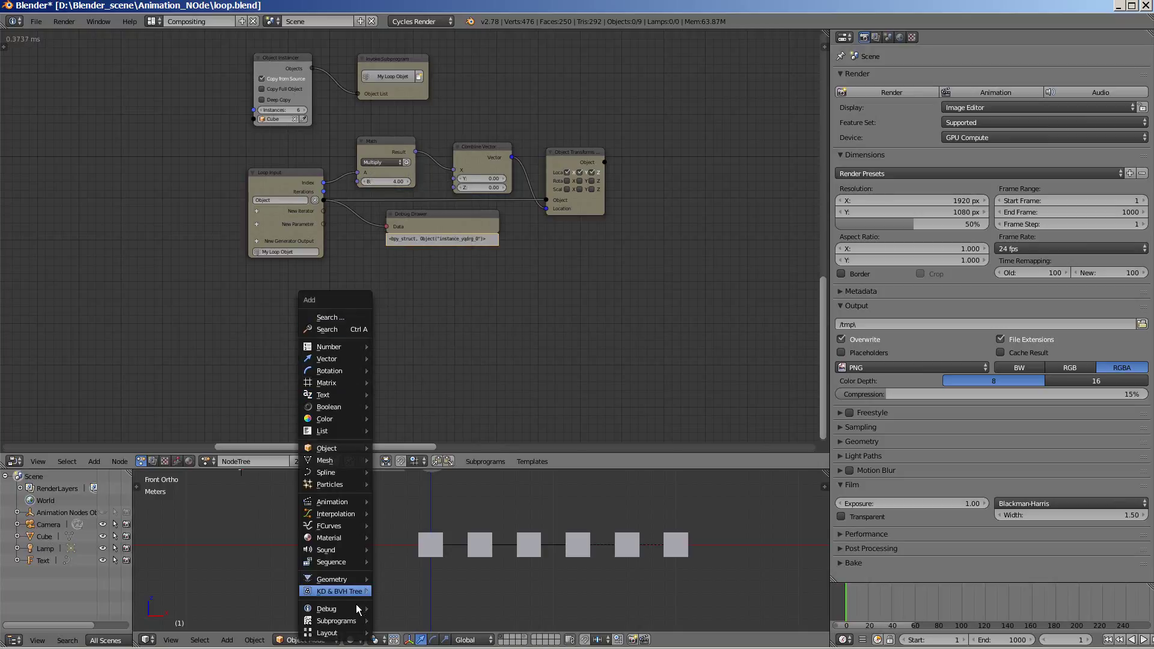
{"action": "mouse_move", "coordinate": [327, 633]}
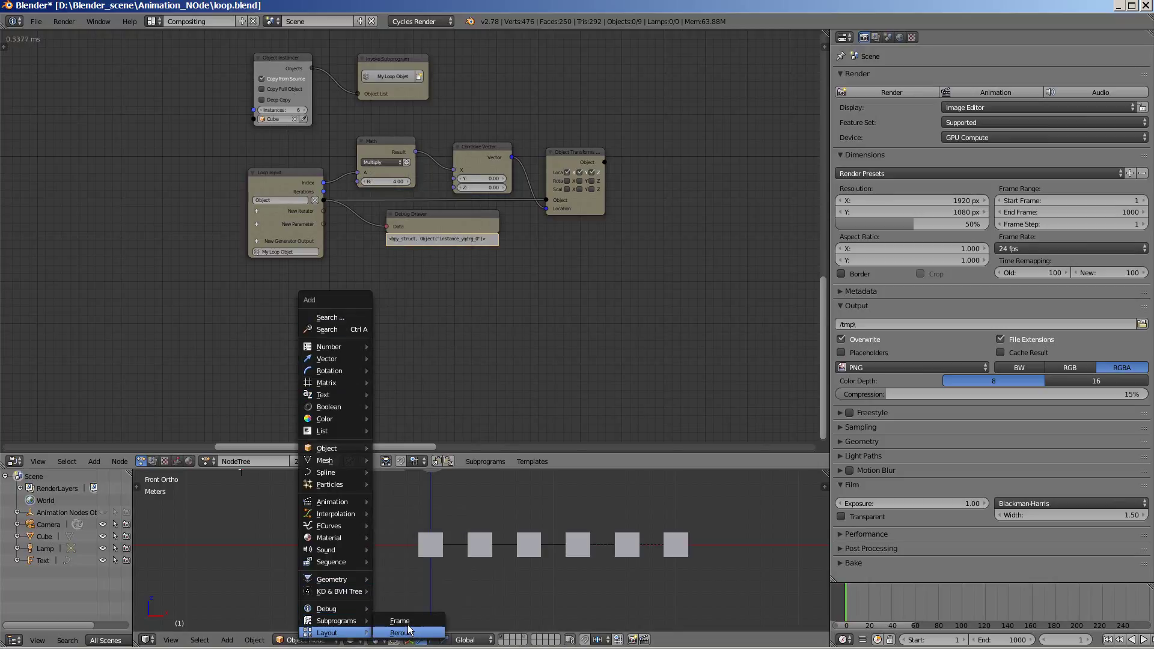
Add a Frame below the loop nodes and stretch it into a wide, tall box
{"action": "left_click", "coordinate": [408, 626]}
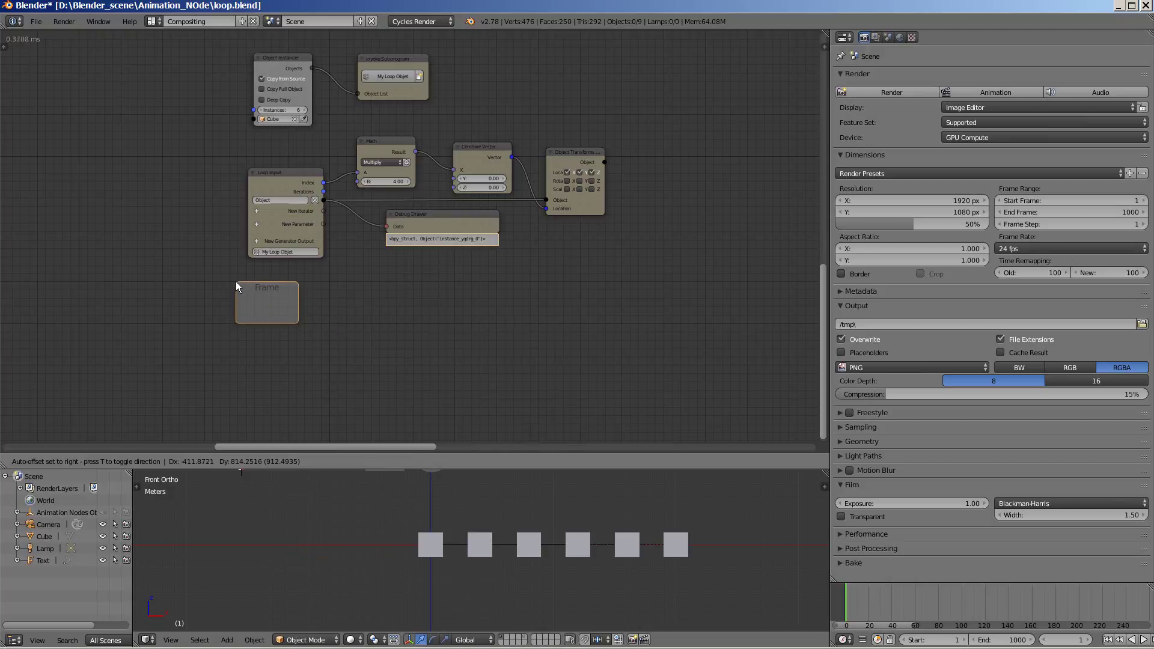
{"action": "left_click", "coordinate": [235, 281]}
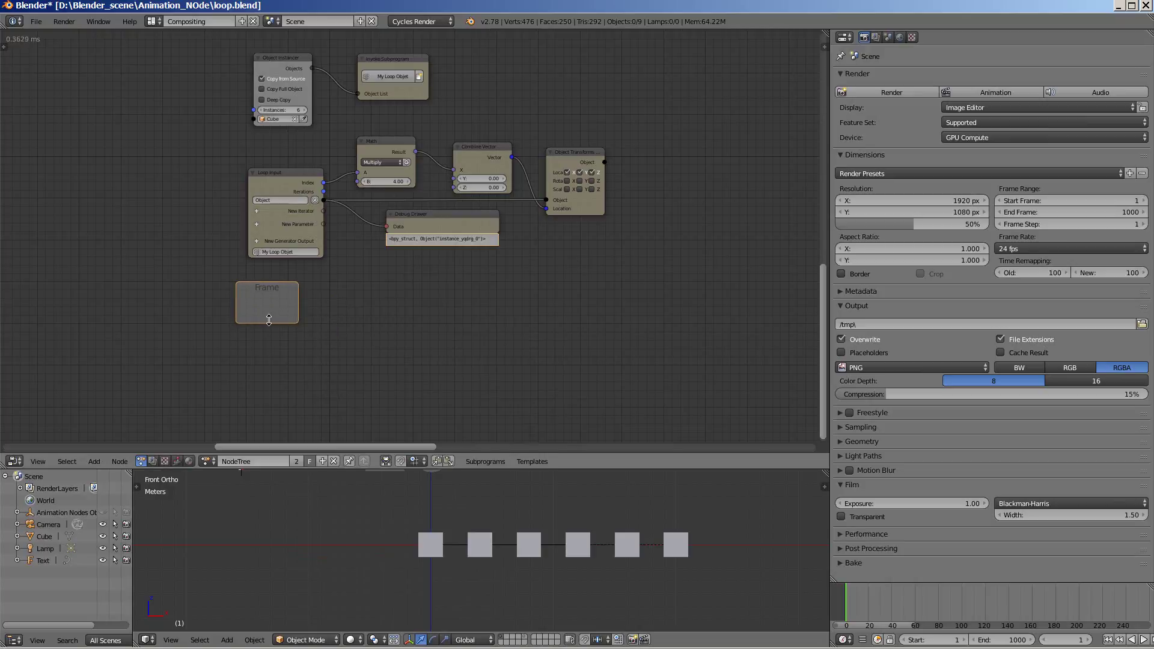
{"action": "mouse_move", "coordinate": [297, 298]}
{"action": "left_mouse_down"}
{"action": "mouse_move", "coordinate": [641, 304]}
{"action": "mouse_move", "coordinate": [625, 307]}
{"action": "left_mouse_up"}
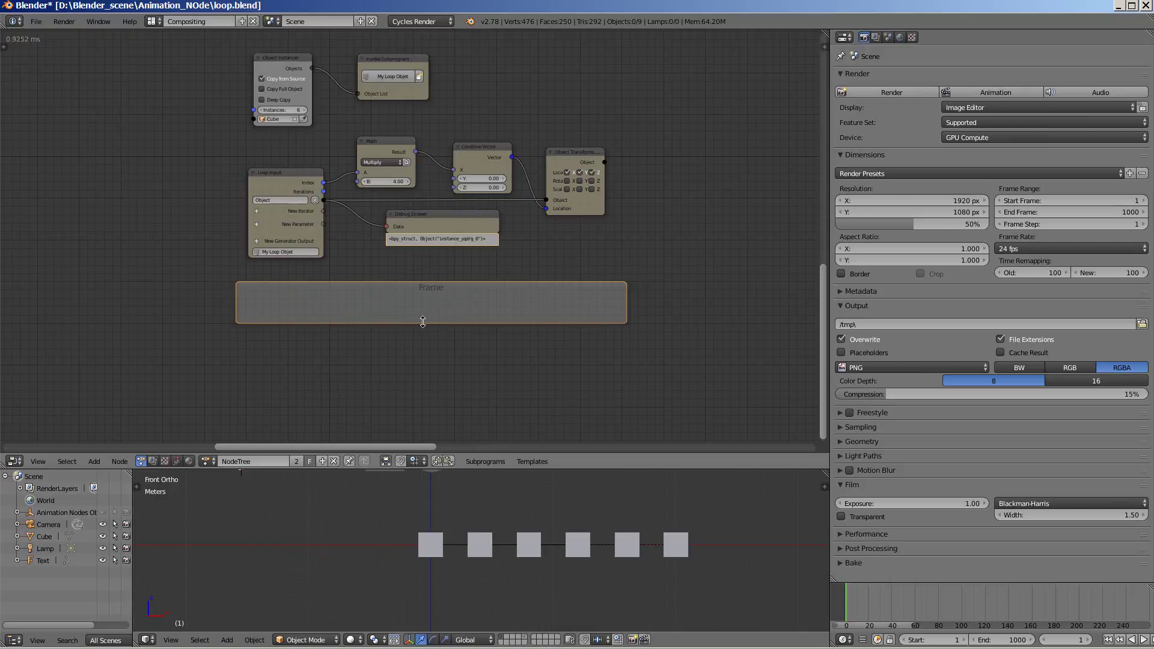
{"action": "mouse_move", "coordinate": [428, 324]}
{"action": "left_mouse_down"}
{"action": "mouse_move", "coordinate": [429, 437]}
{"action": "mouse_move", "coordinate": [429, 421]}
{"action": "left_mouse_up"}
{"action": "scroll", "coordinate": [783, 335], "scroll_direction": "down", "scroll_amount": 1}
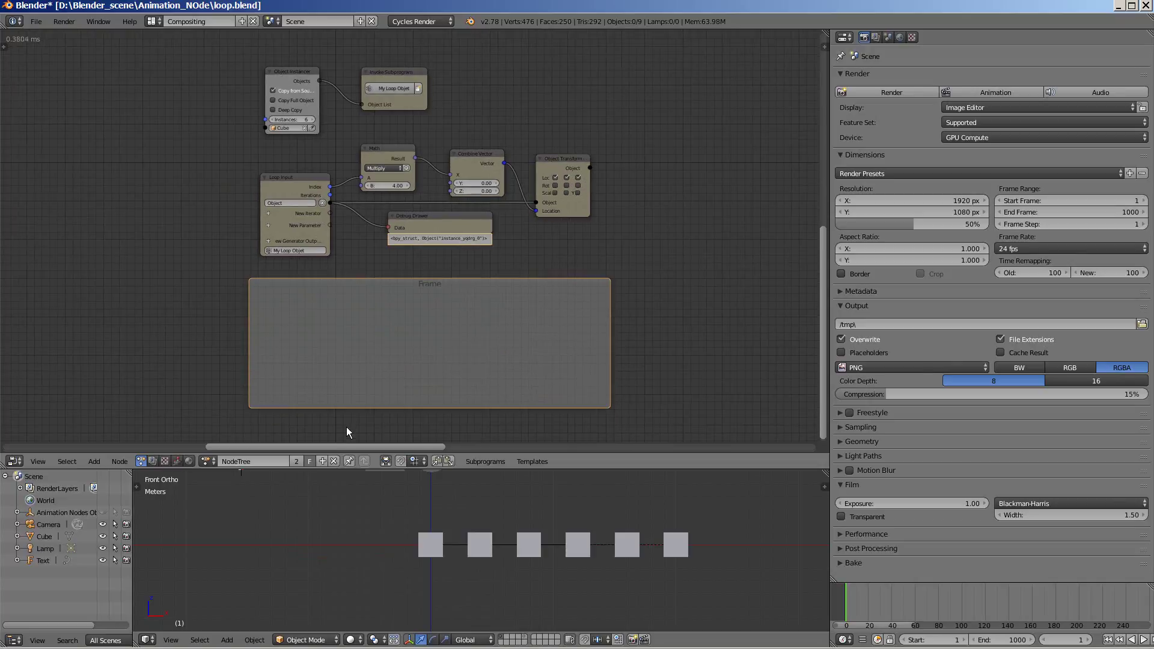
{"action": "left_click_drag", "start_coordinate": [412, 407], "coordinate": [412, 441]}
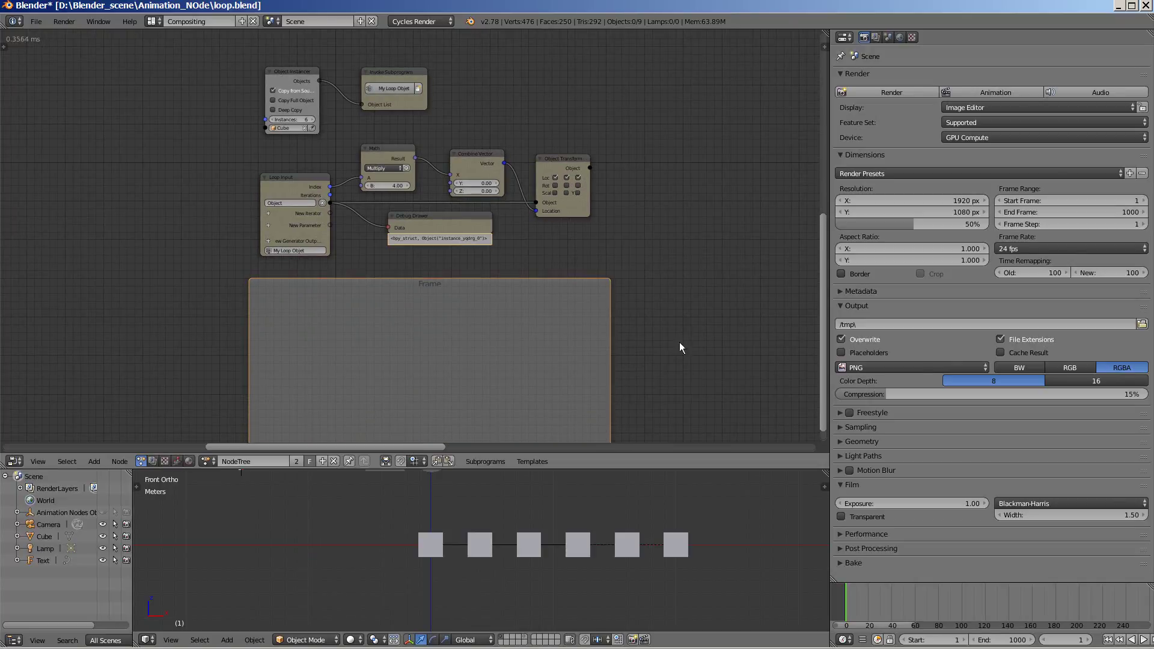
{"action": "scroll", "coordinate": [680, 325], "scroll_direction": "down", "scroll_amount": 1}
{"action": "middle_click_drag", "start_coordinate": [681, 318], "coordinate": [690, 313]}
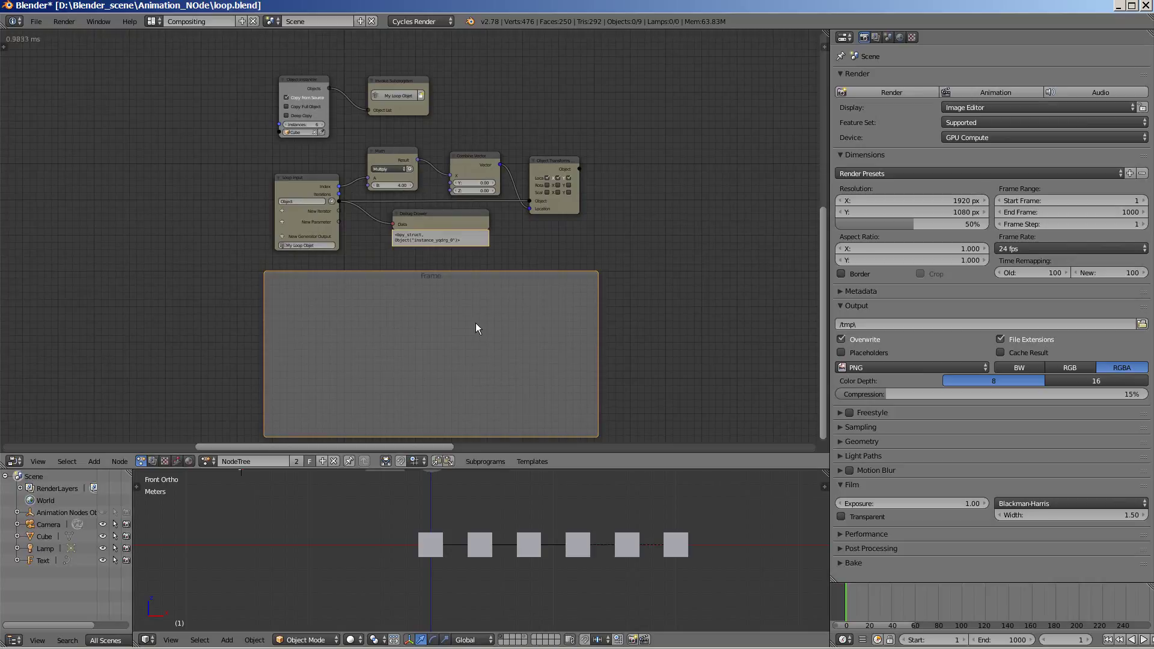
Box-select all the loop nodes, move them into the new Frame, then select the Frame
{"action": "key", "text": "a"}
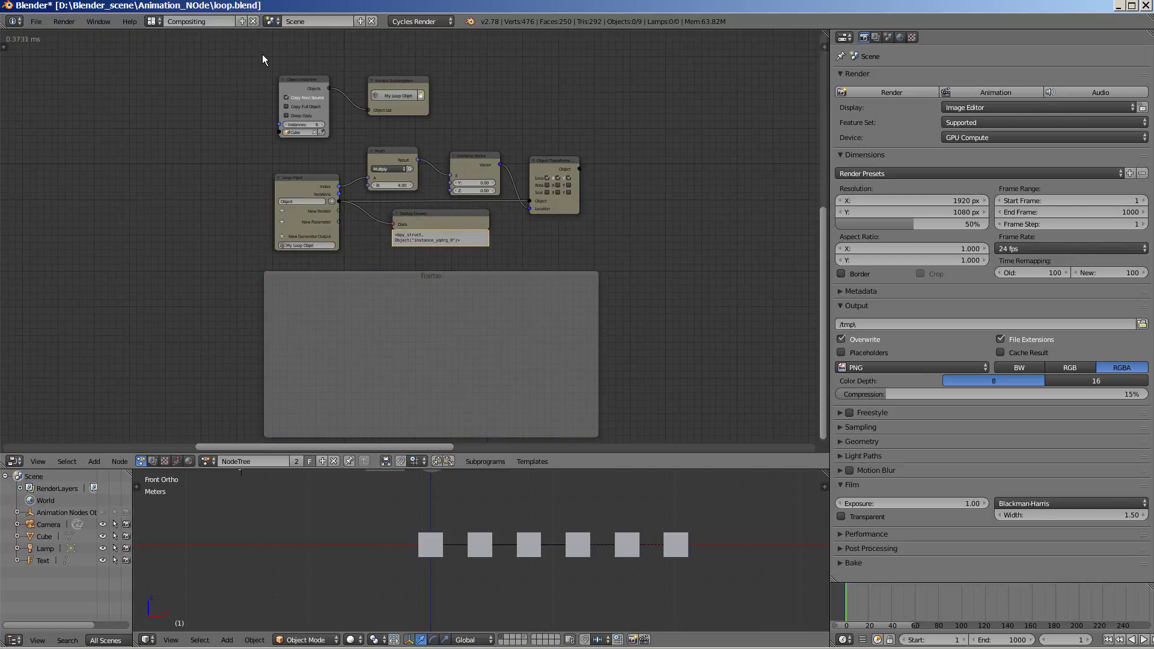
{"action": "key", "text": "b"}
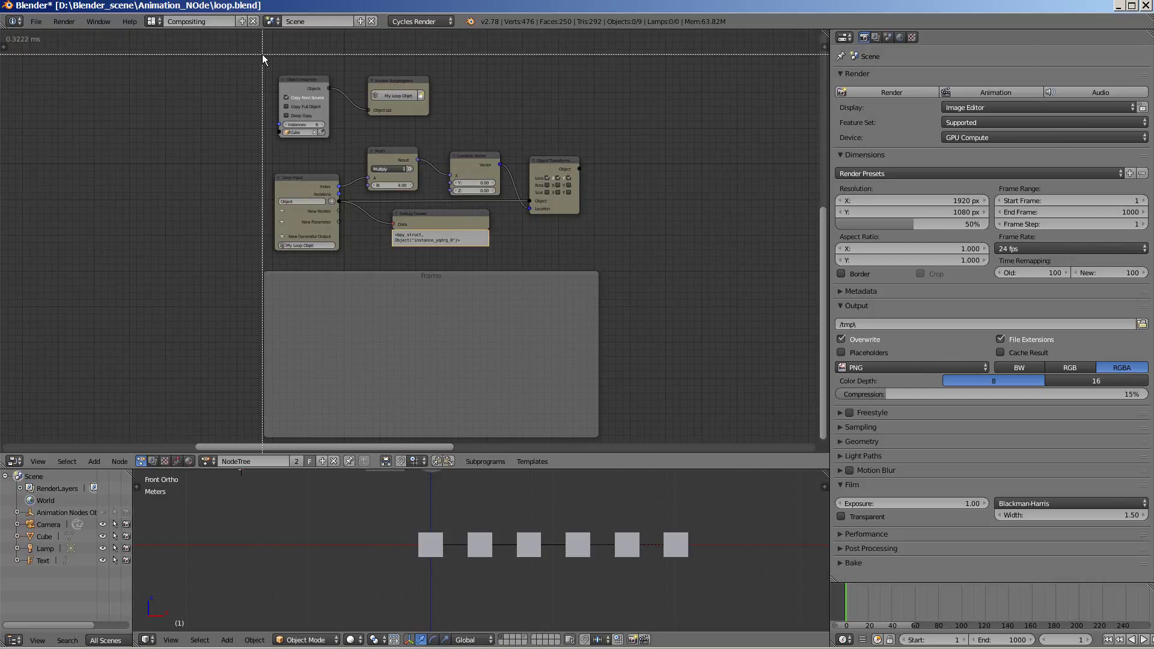
{"action": "mouse_move", "coordinate": [262, 54]}
{"action": "left_mouse_down"}
{"action": "mouse_move", "coordinate": [275, 181]}
{"action": "mouse_move", "coordinate": [604, 264]}
{"action": "left_mouse_up"}
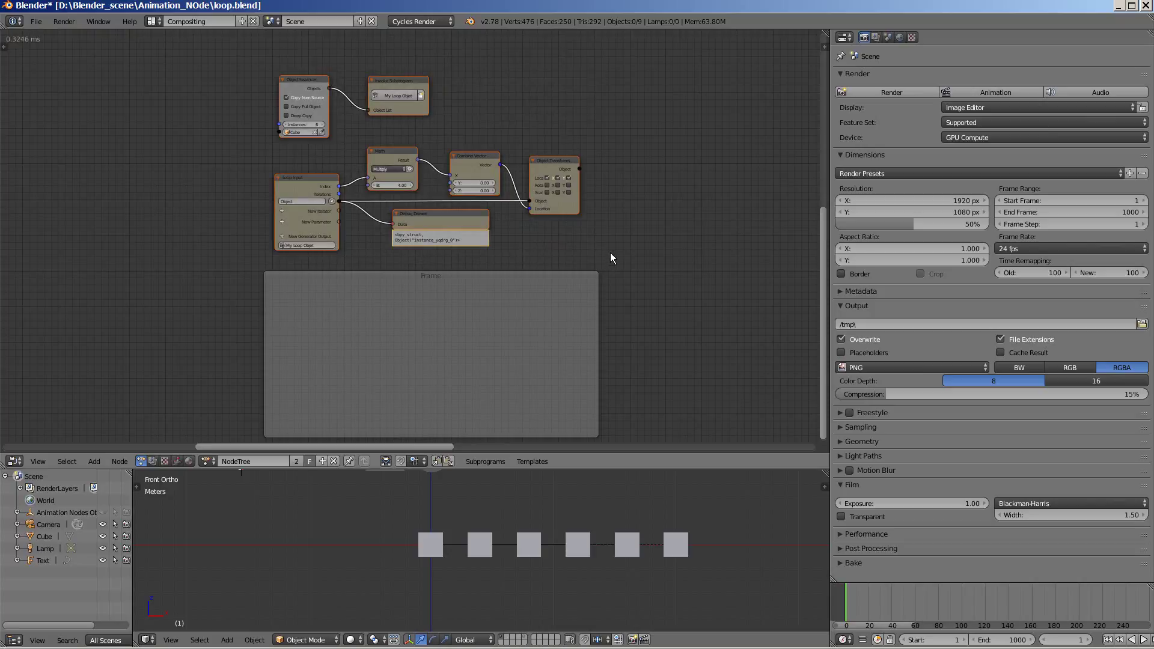
{"action": "key", "text": "g"}
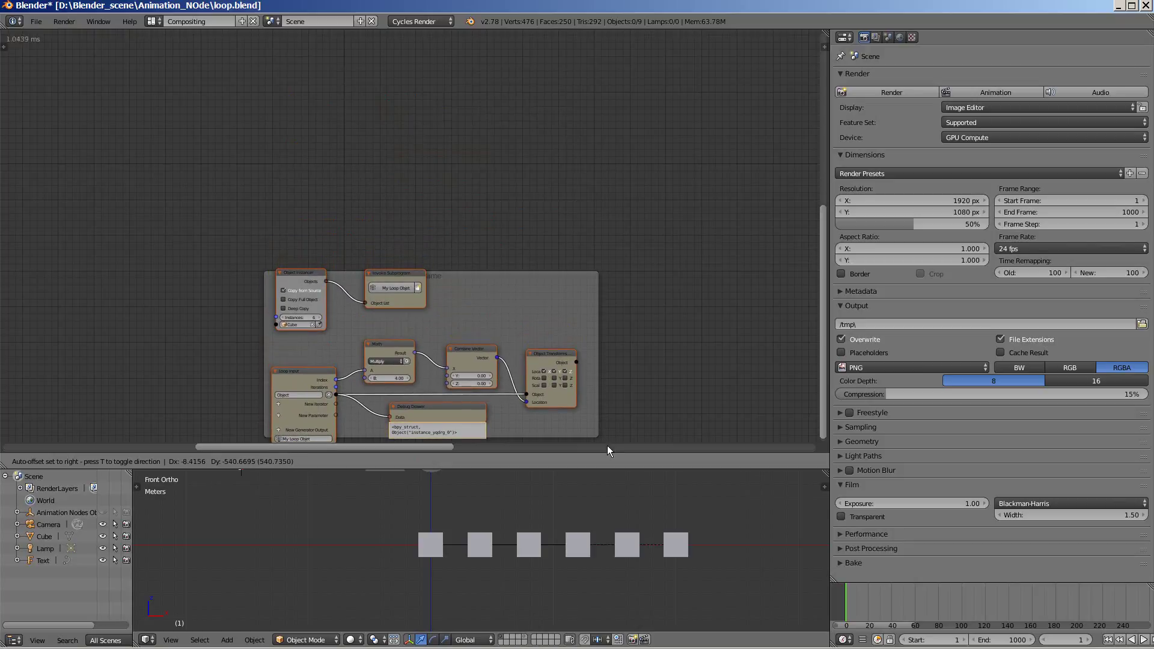
{"action": "left_click", "coordinate": [608, 38]}
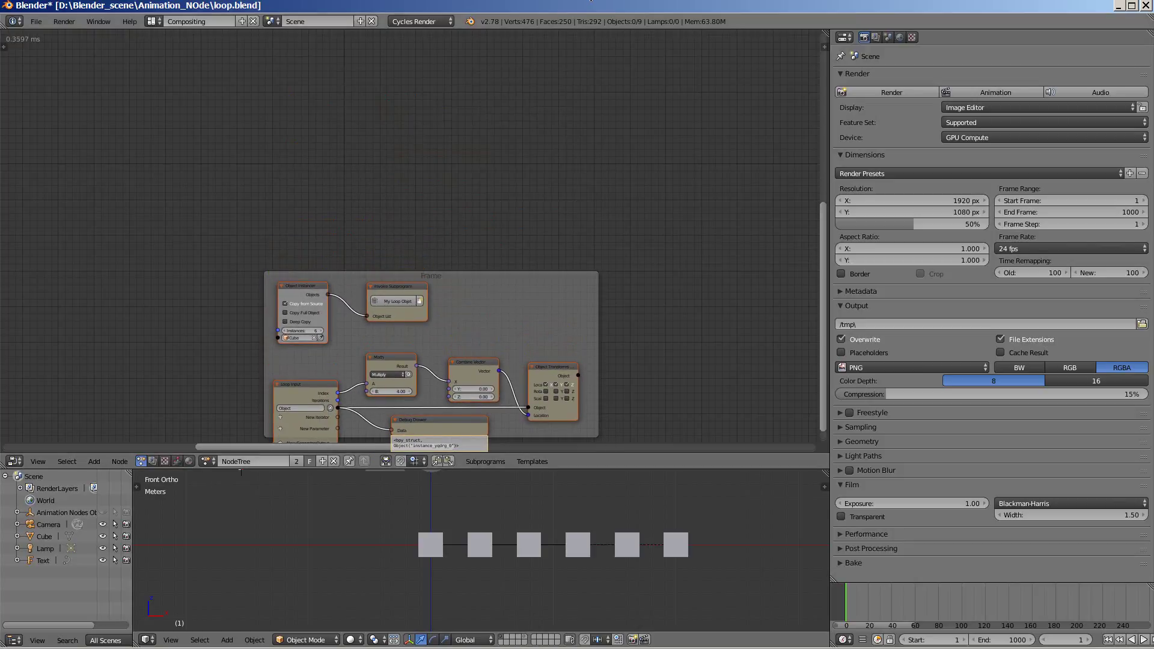
{"action": "left_click", "coordinate": [533, 295]}
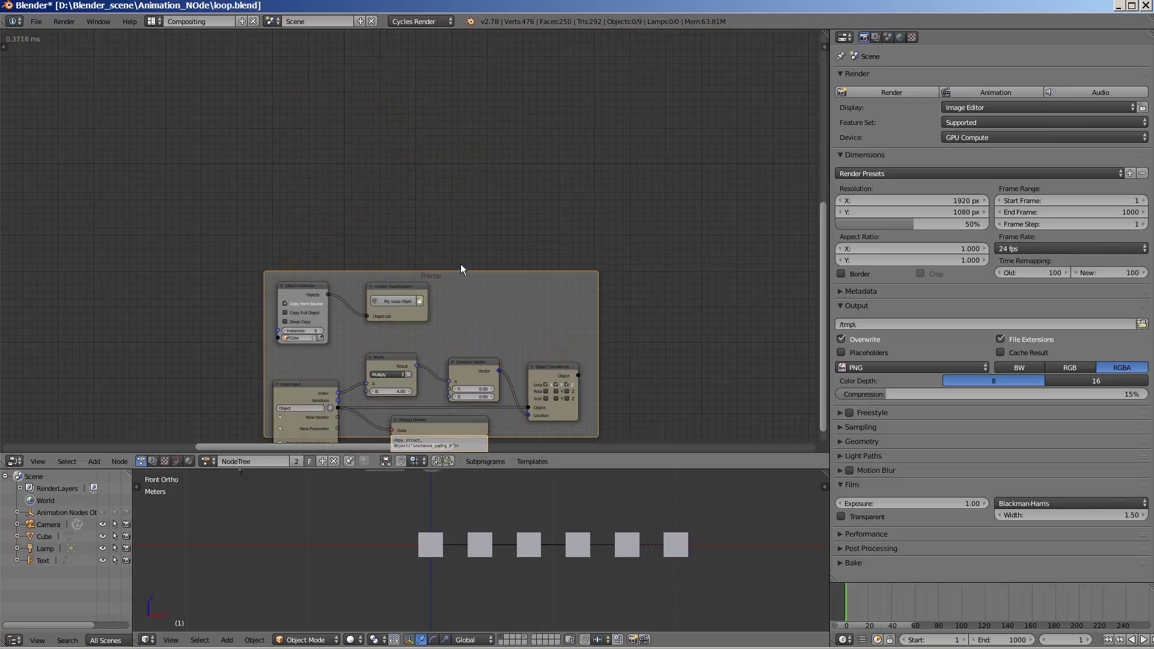
Move the Frame up above the loop nodes and drag its bottom edge to make it taller
{"action": "key", "text": "g"}
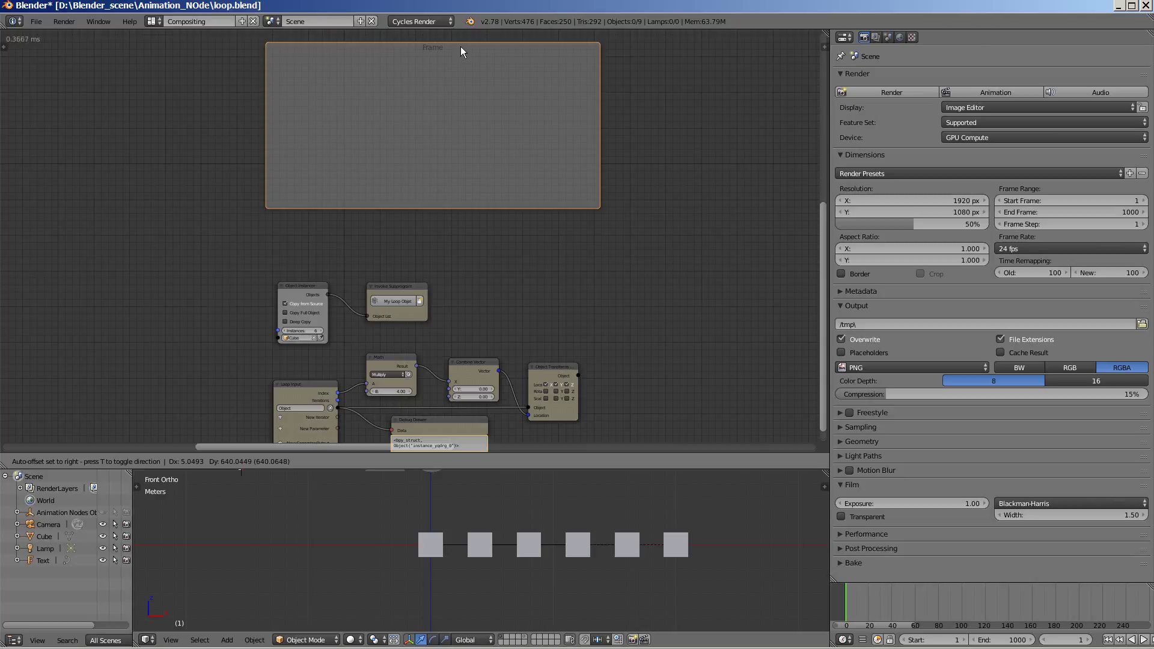
{"action": "left_click", "coordinate": [462, 43]}
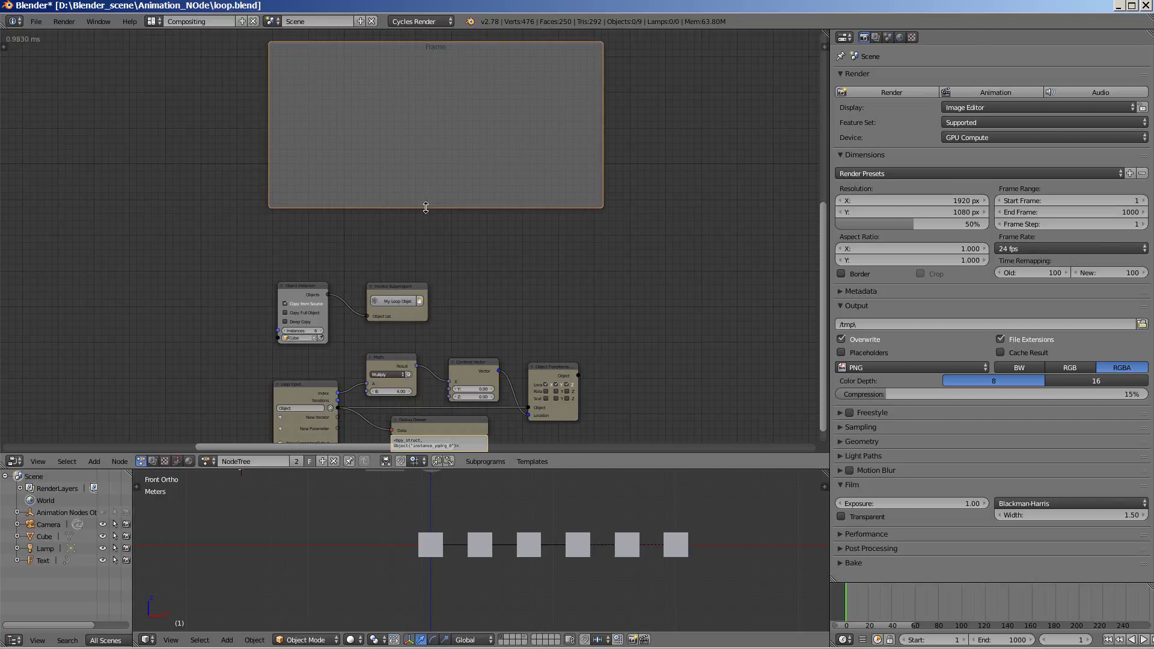
{"action": "left_click_drag", "start_coordinate": [427, 207], "coordinate": [435, 274]}
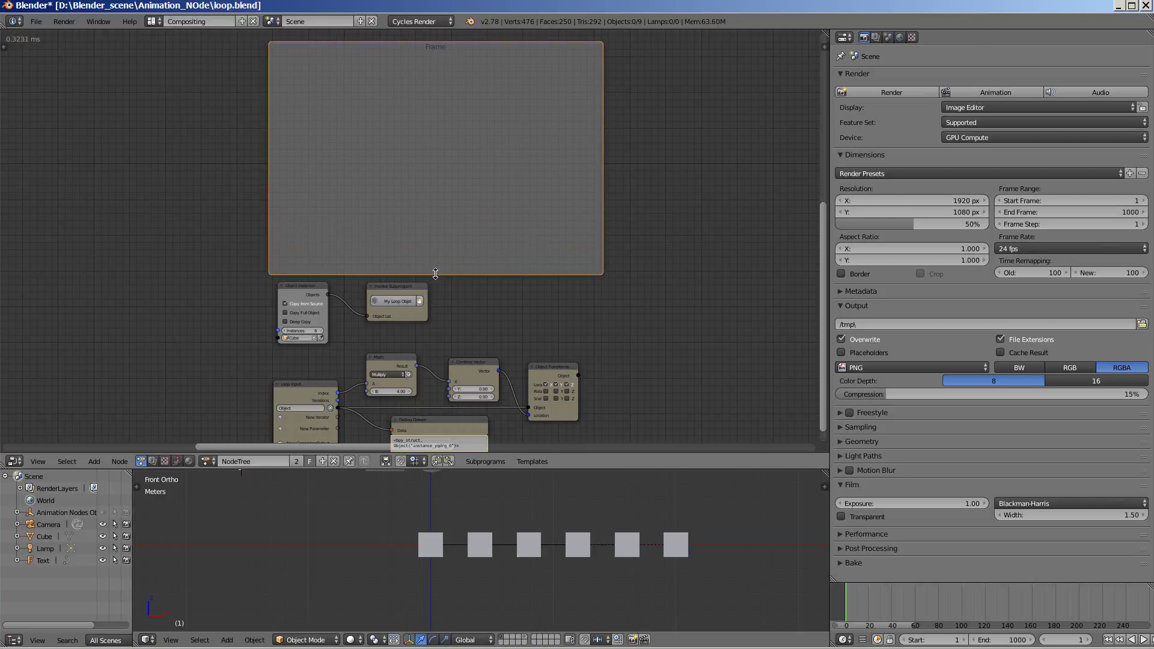
{"action": "left_click", "coordinate": [669, 235]}
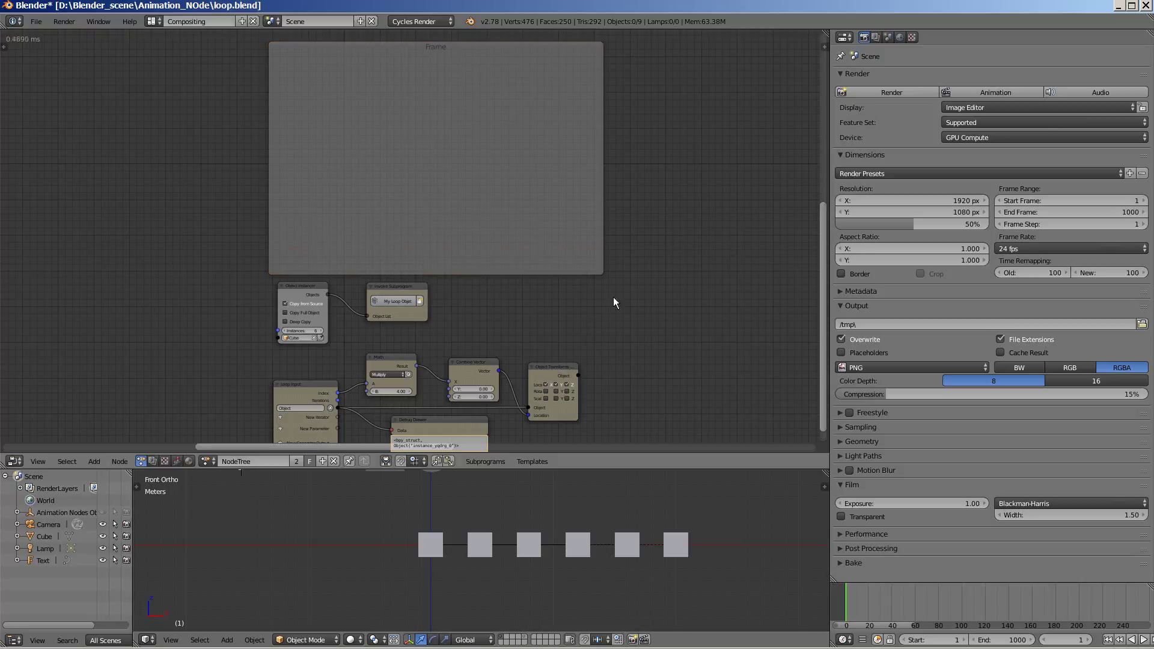
{"action": "middle_click_drag", "start_coordinate": [644, 307], "coordinate": [651, 255]}
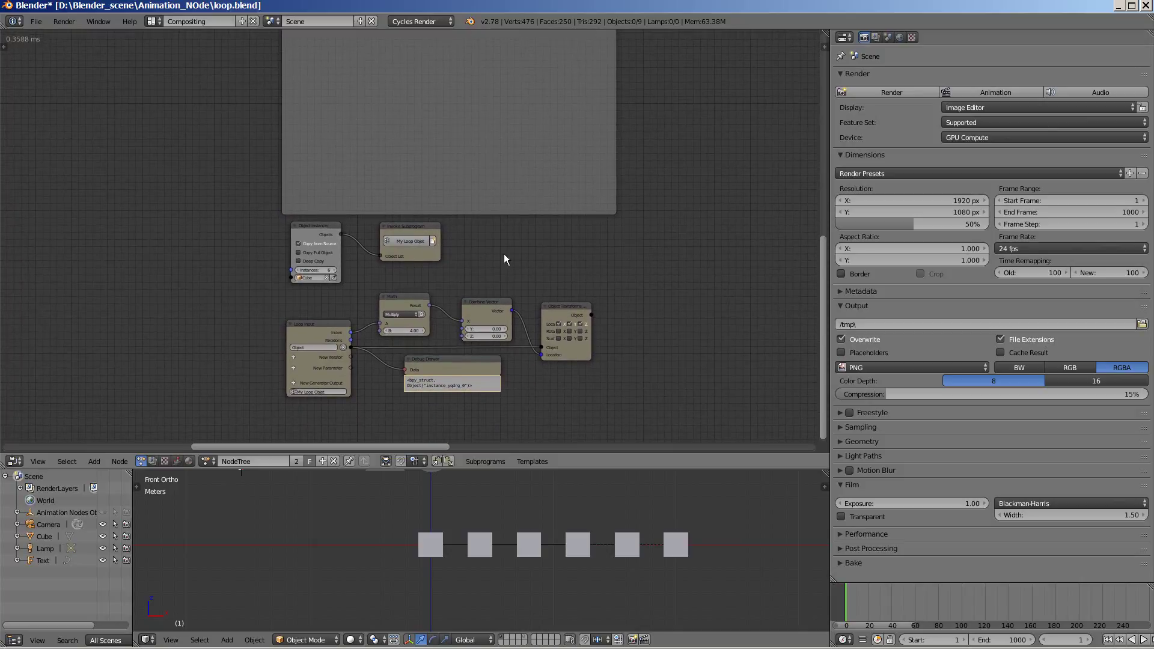
Box-select the loop nodes and move them up into the Frame
{"action": "key", "text": "b"}
{"action": "left_click_drag", "start_coordinate": [269, 217], "coordinate": [633, 416]}
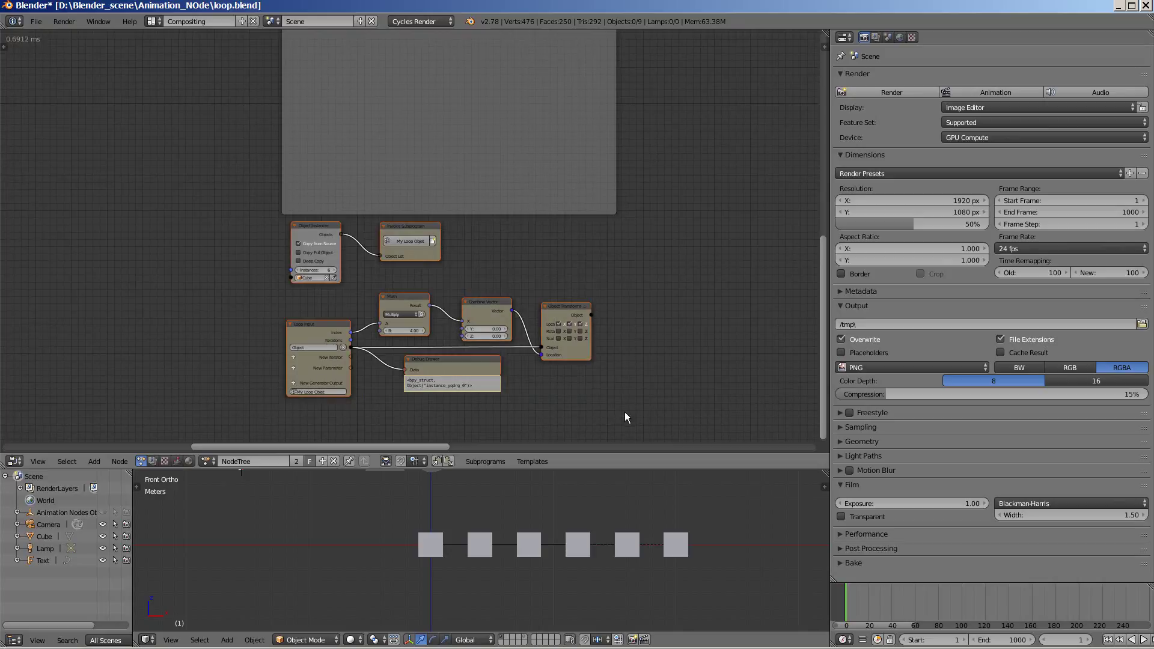
{"action": "key", "text": "g"}
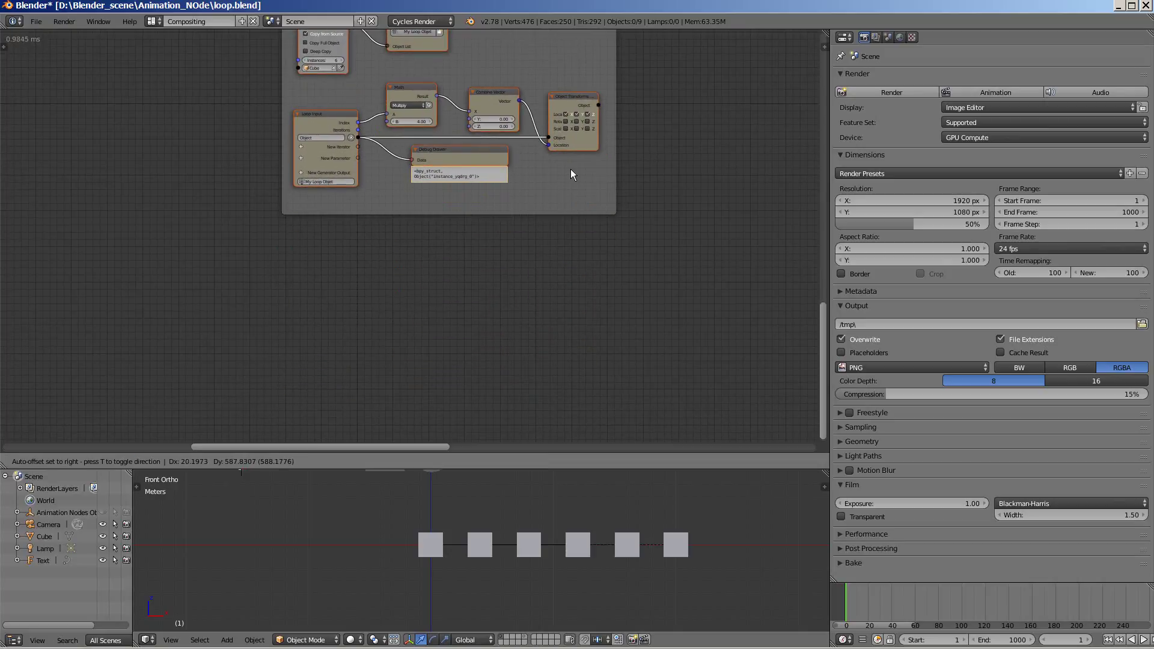
{"action": "left_click", "coordinate": [571, 168]}
Centre the view on the framed nodes and fine-tune their position inside the Frame
{"action": "key", "text": "Home"}
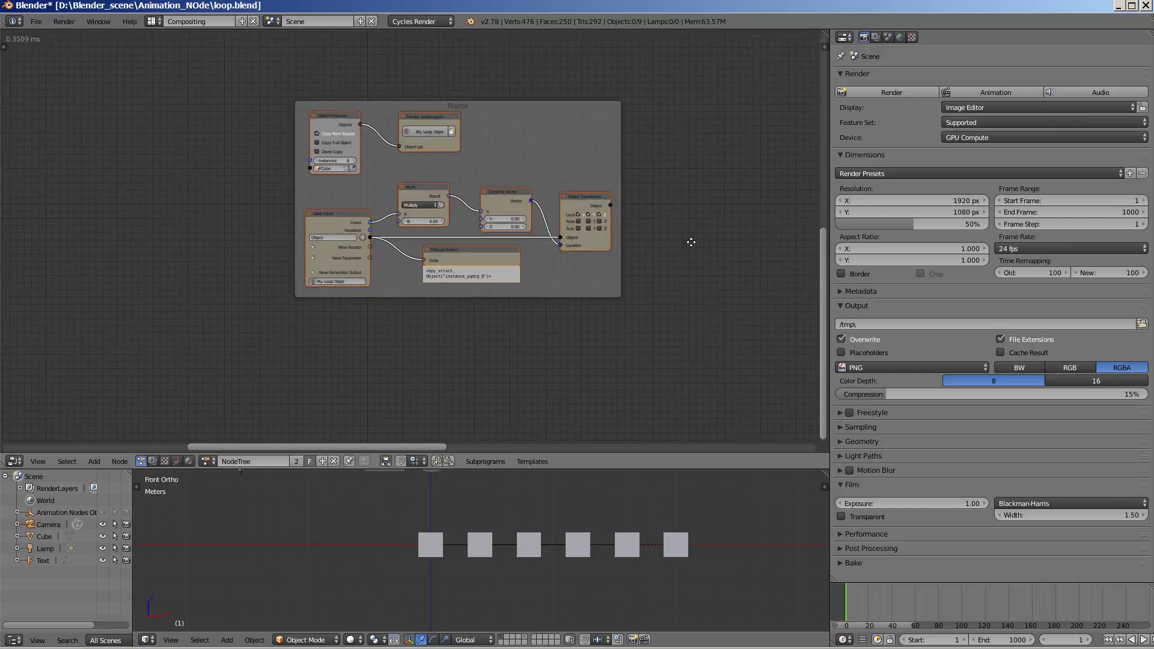
{"action": "scroll", "coordinate": [568, 185], "scroll_direction": "up", "scroll_amount": 1}
{"action": "scroll", "coordinate": [522, 183], "scroll_direction": "up", "scroll_amount": 2}
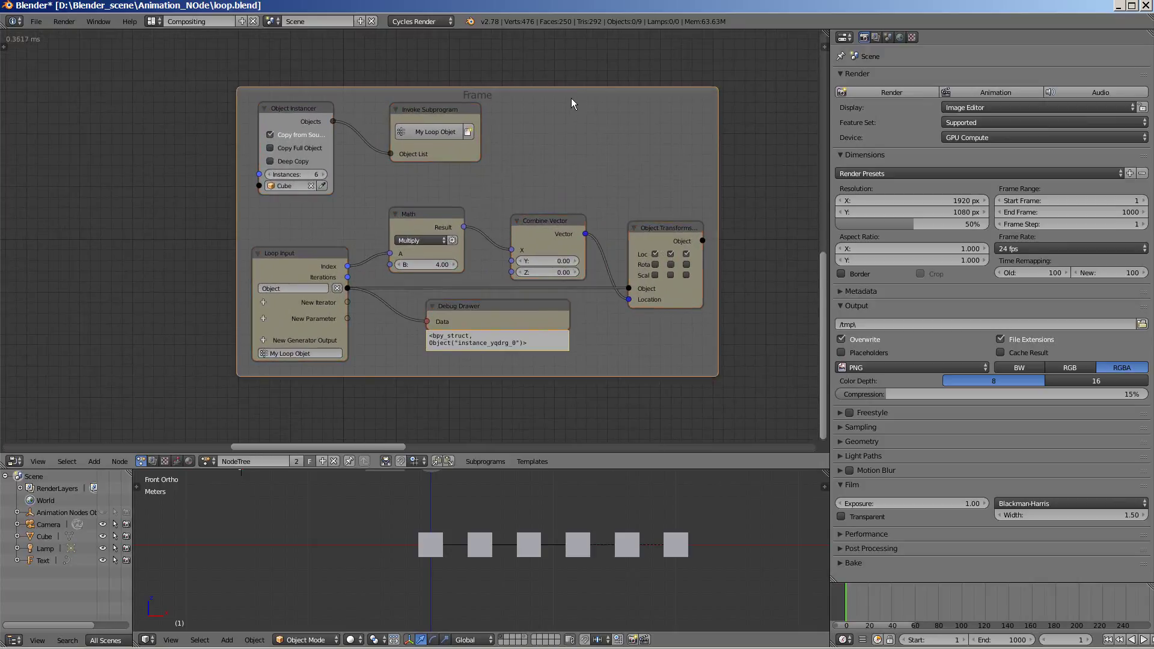
{"action": "key", "text": "g"}
{"action": "left_click", "coordinate": [550, 103]}
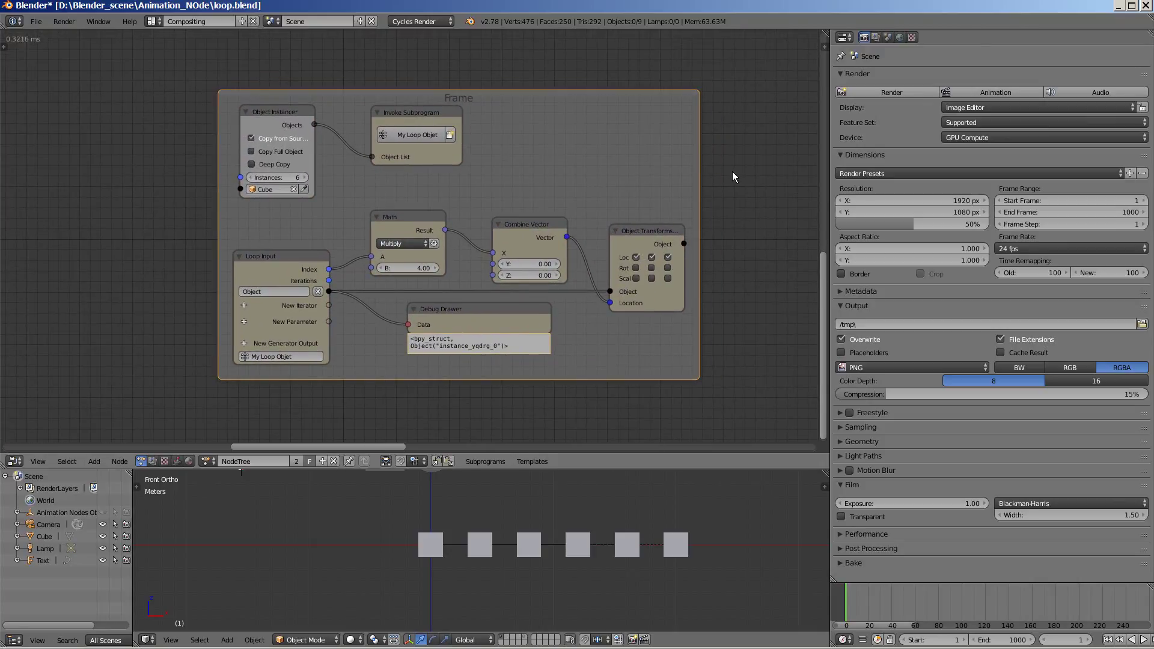
{"action": "scroll", "coordinate": [732, 172], "scroll_direction": "up", "scroll_amount": 1}
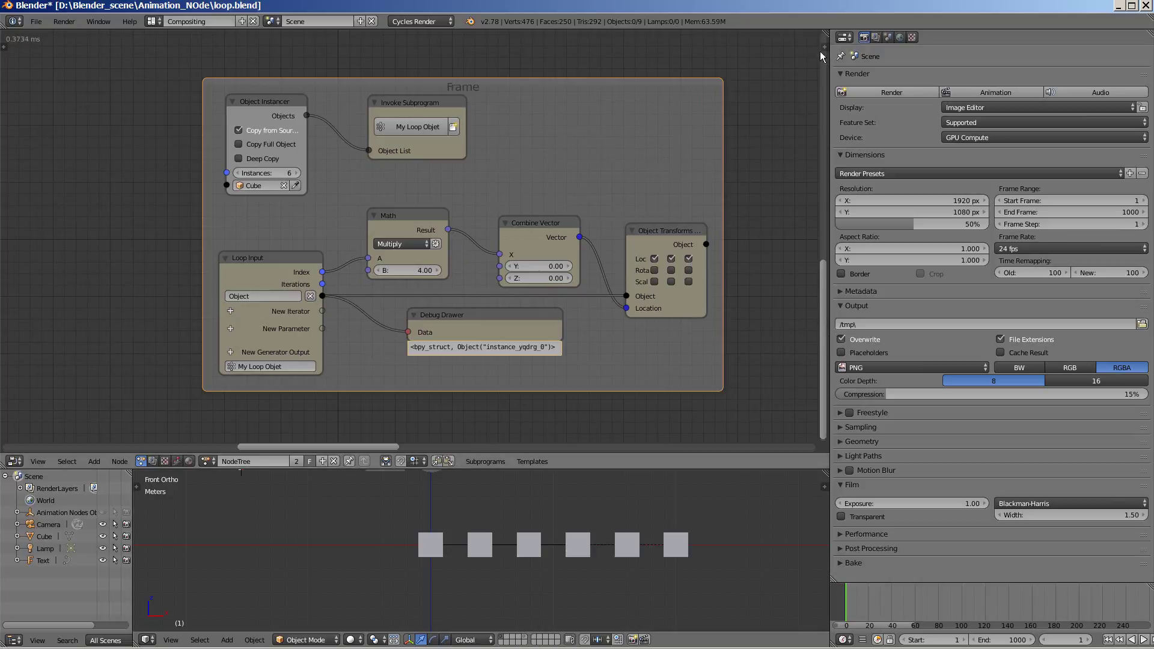
{"action": "key", "text": "n"}
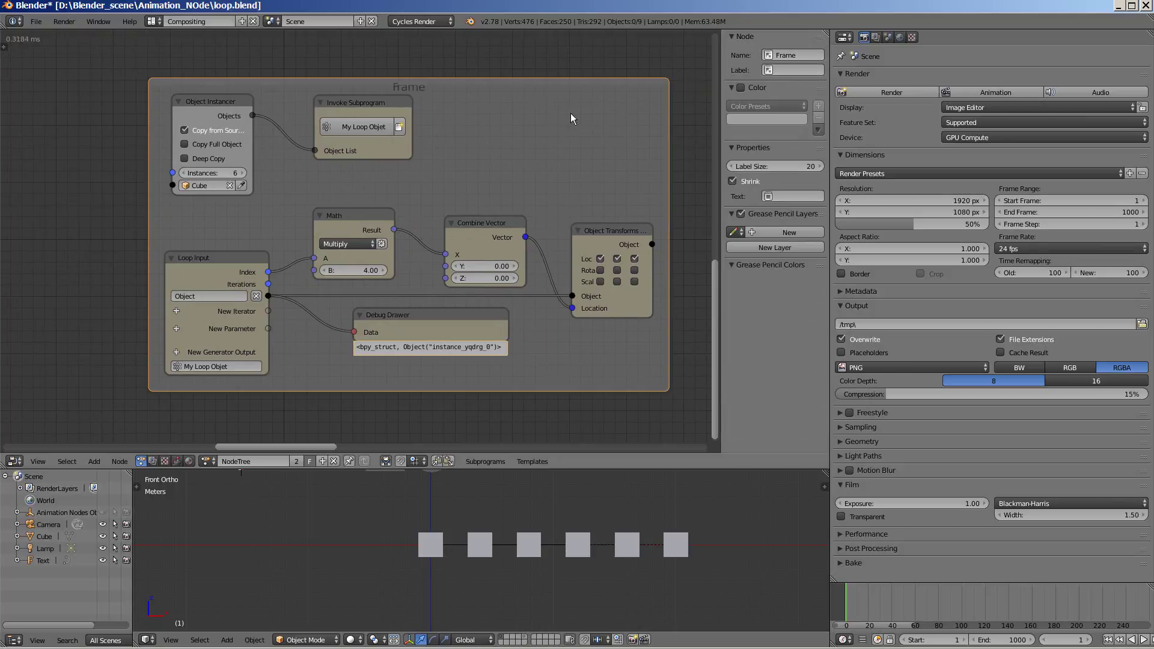
Label the Frame 'Loop Objet' and raise its label size to 61
{"action": "left_click", "coordinate": [785, 68]}
{"action": "type", "text": "Objet"}
{"action": "key", "text": "Return"}
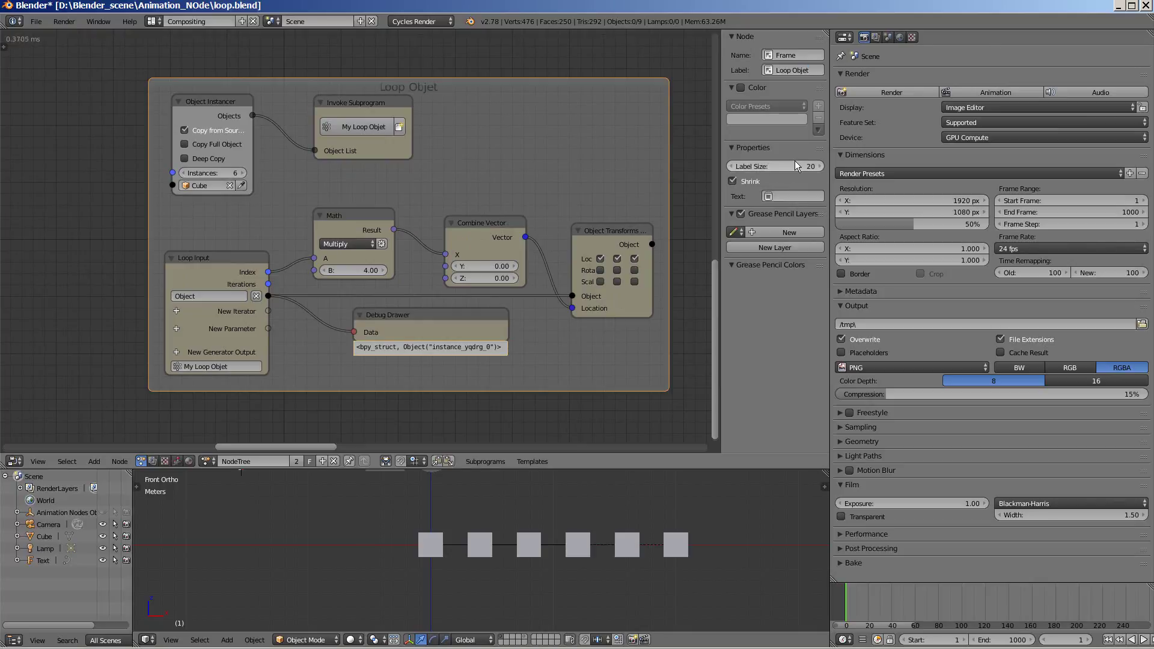
{"action": "mouse_move", "coordinate": [800, 166]}
{"action": "left_mouse_down"}
{"action": "mouse_move", "coordinate": [821, 166]}
{"action": "mouse_move", "coordinate": [811, 165]}
{"action": "left_mouse_up"}
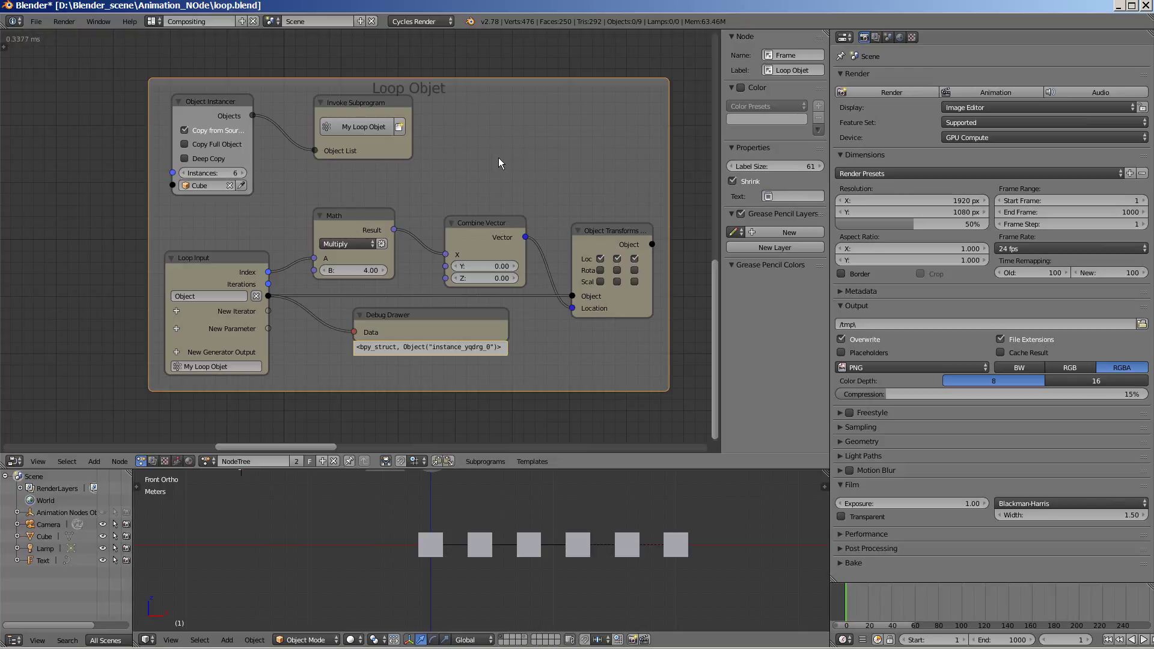
Give the Loop Objet frame a custom light green colour
{"action": "left_click", "coordinate": [742, 88]}
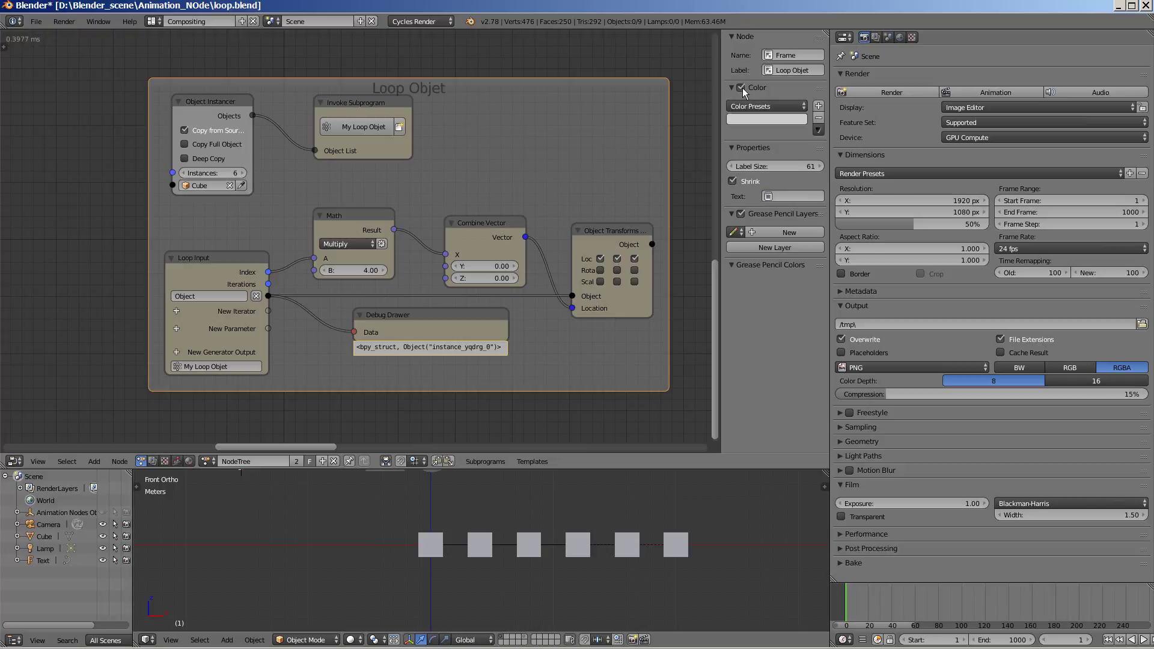
{"action": "left_click", "coordinate": [769, 119]}
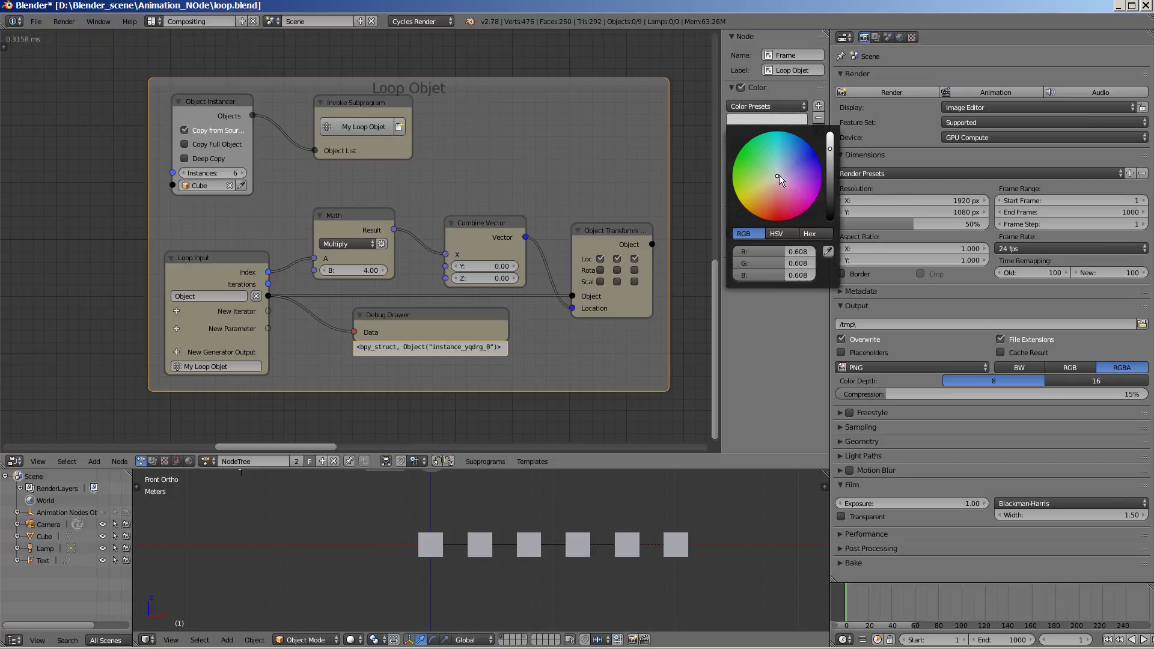
{"action": "left_click_drag", "start_coordinate": [777, 175], "coordinate": [773, 172]}
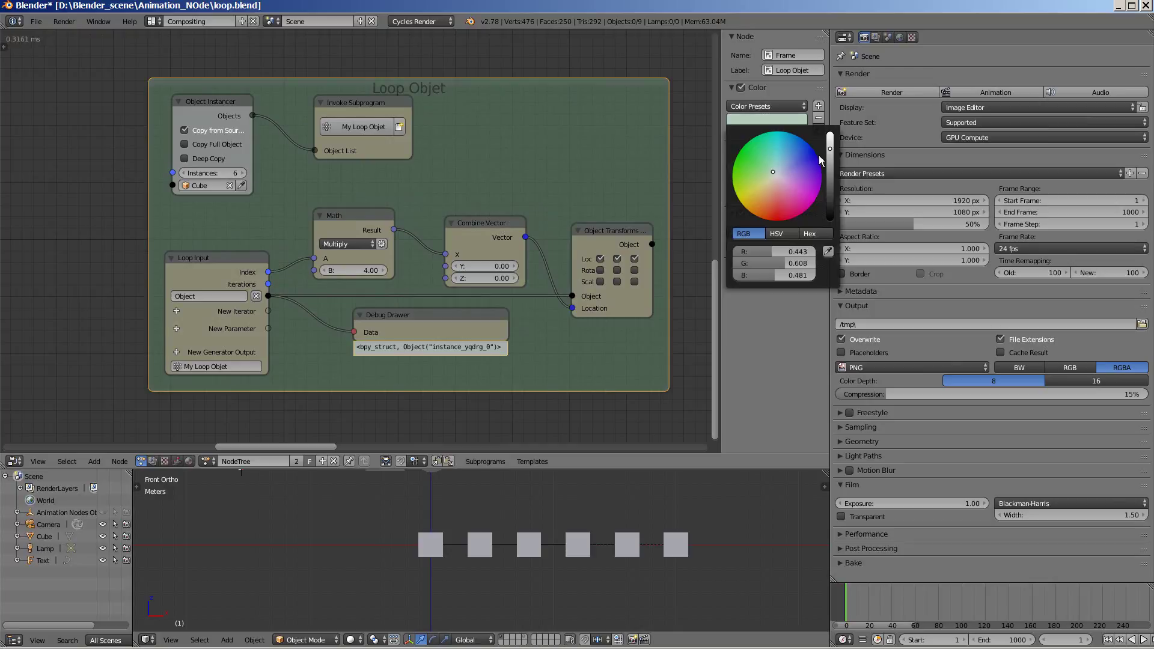
{"action": "left_click_drag", "start_coordinate": [830, 149], "coordinate": [830, 131]}
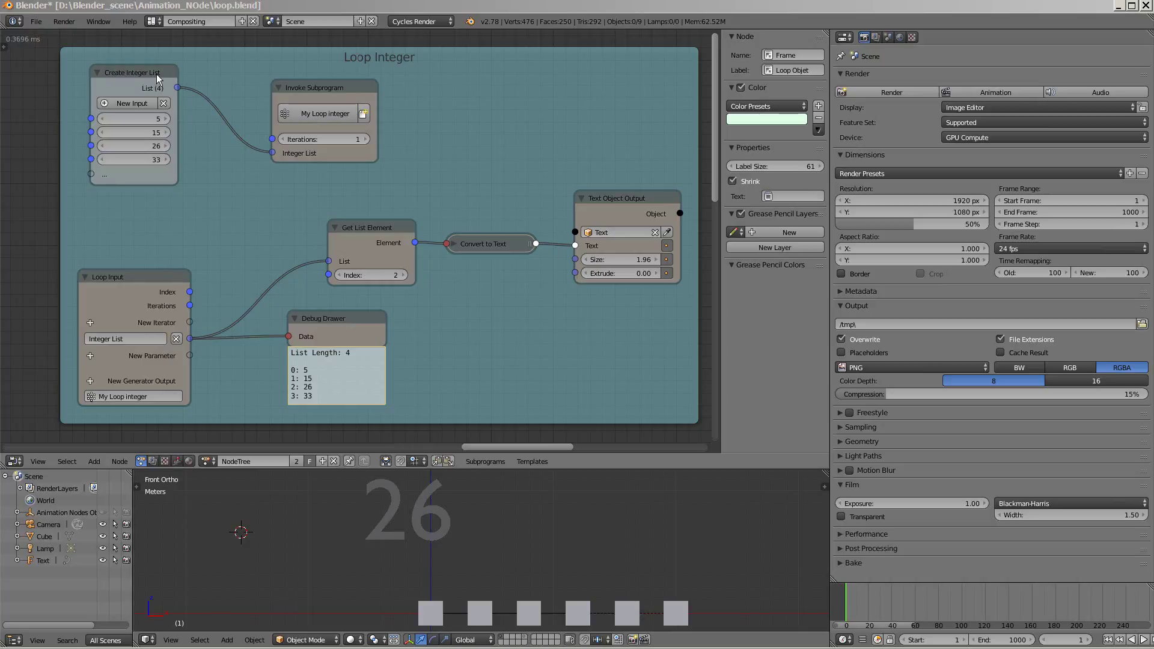
Add a fifth value, 68, to the Create Integer List
{"action": "left_click", "coordinate": [127, 102]}
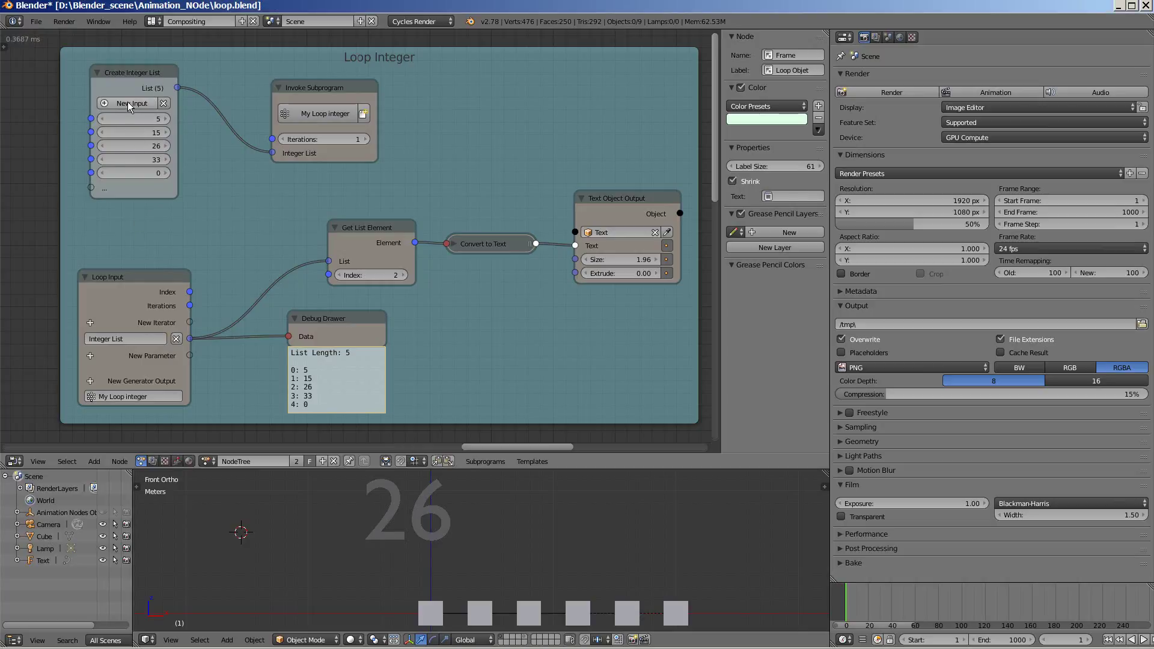
{"action": "left_click", "coordinate": [128, 175]}
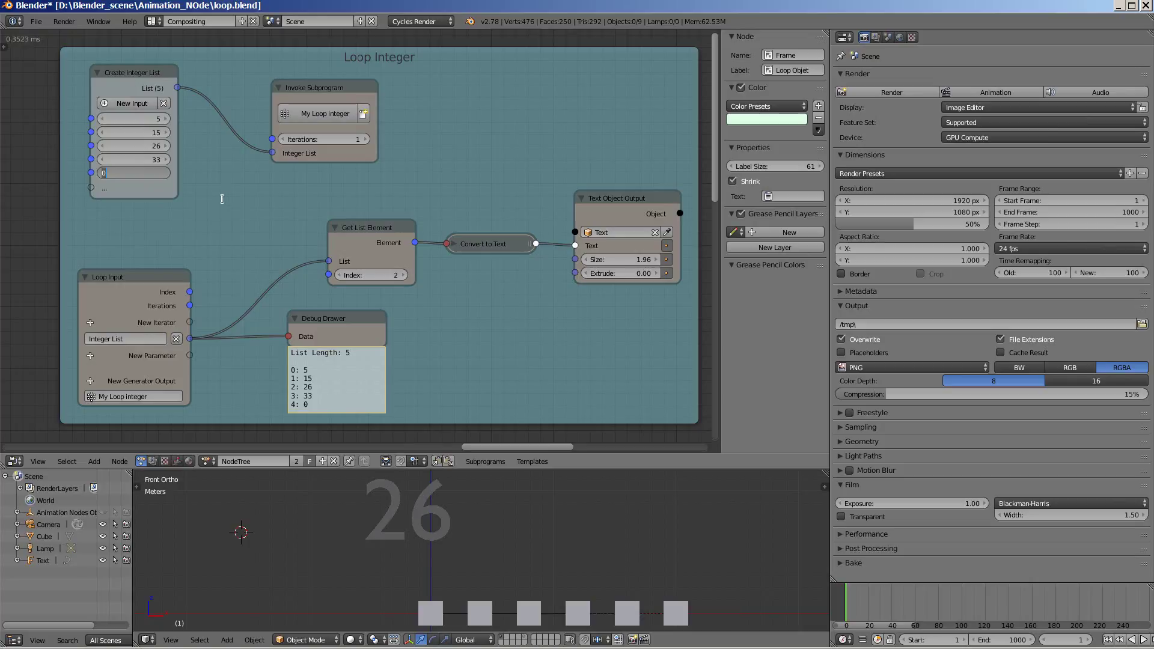
{"action": "type", "text": "68"}
{"action": "key", "text": "Return"}
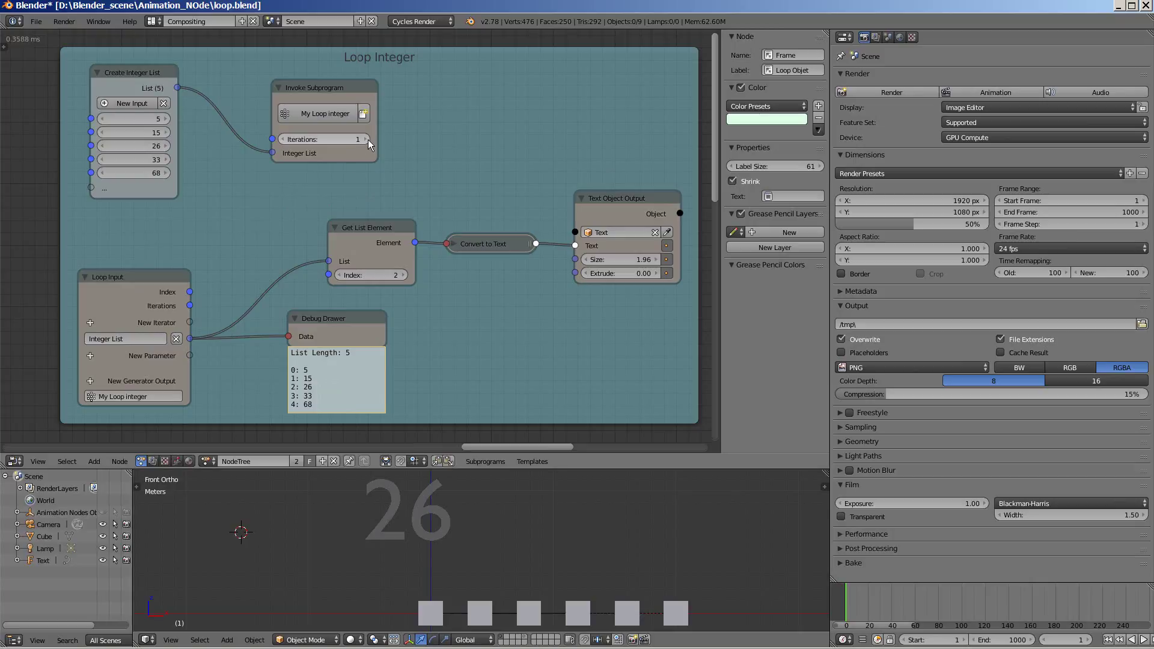
Try Invoke Subprogram iterations of 0, 1 and 2, leaving it at 1
{"action": "left_click", "coordinate": [283, 139]}
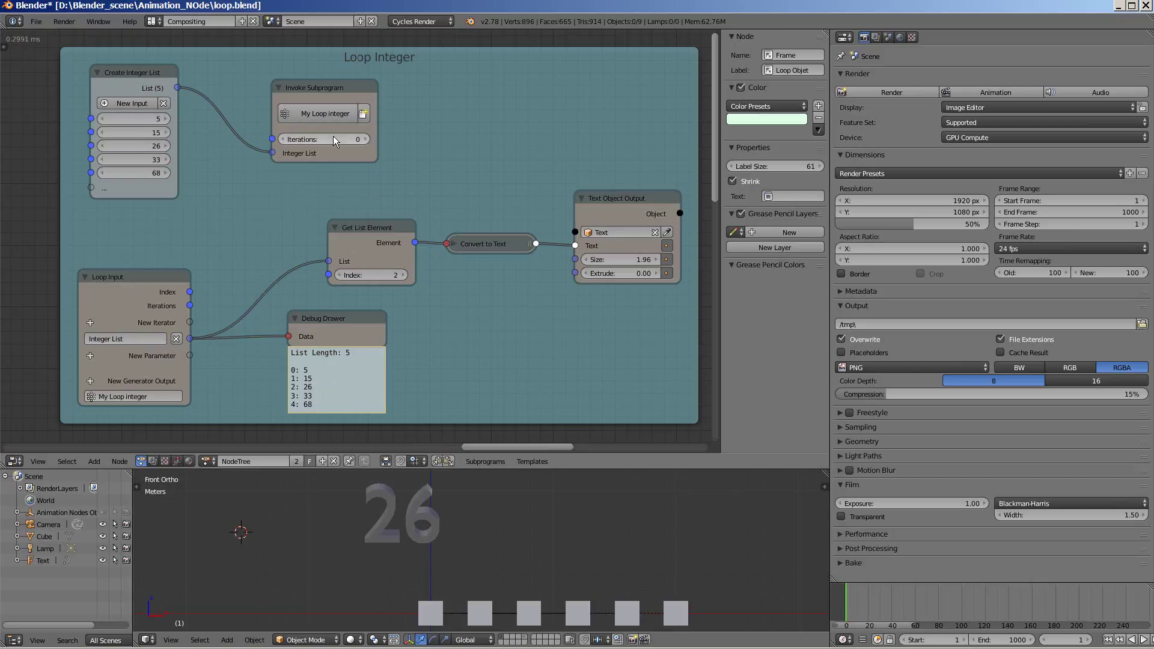
{"action": "left_click", "coordinate": [367, 137]}
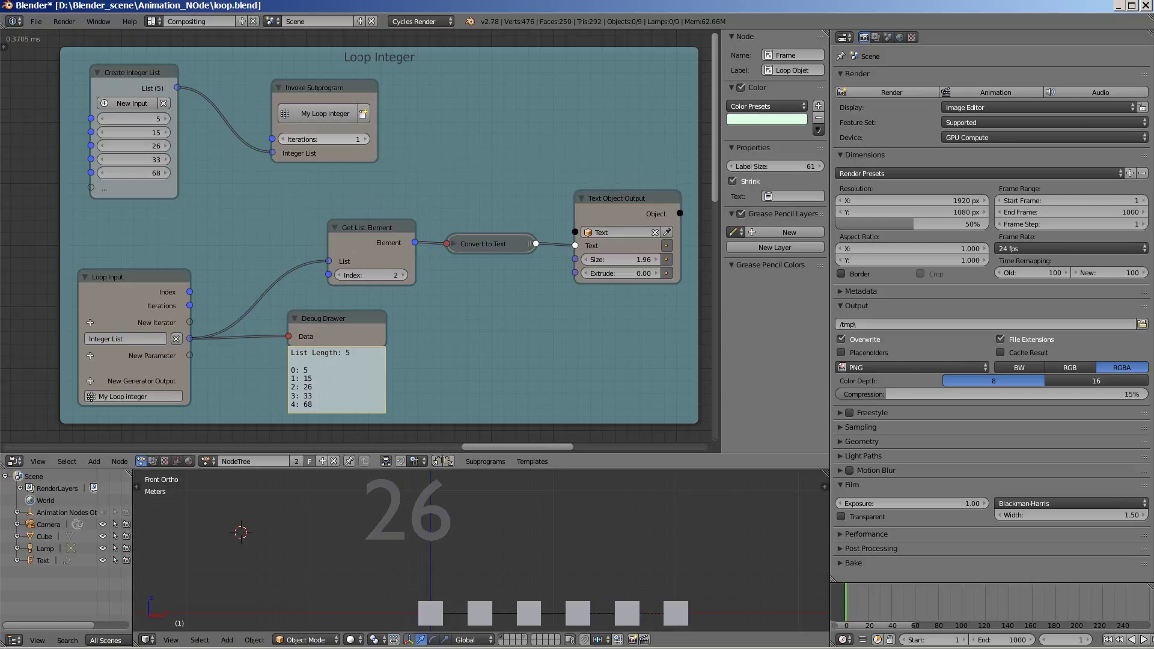
{"action": "left_click", "coordinate": [367, 139]}
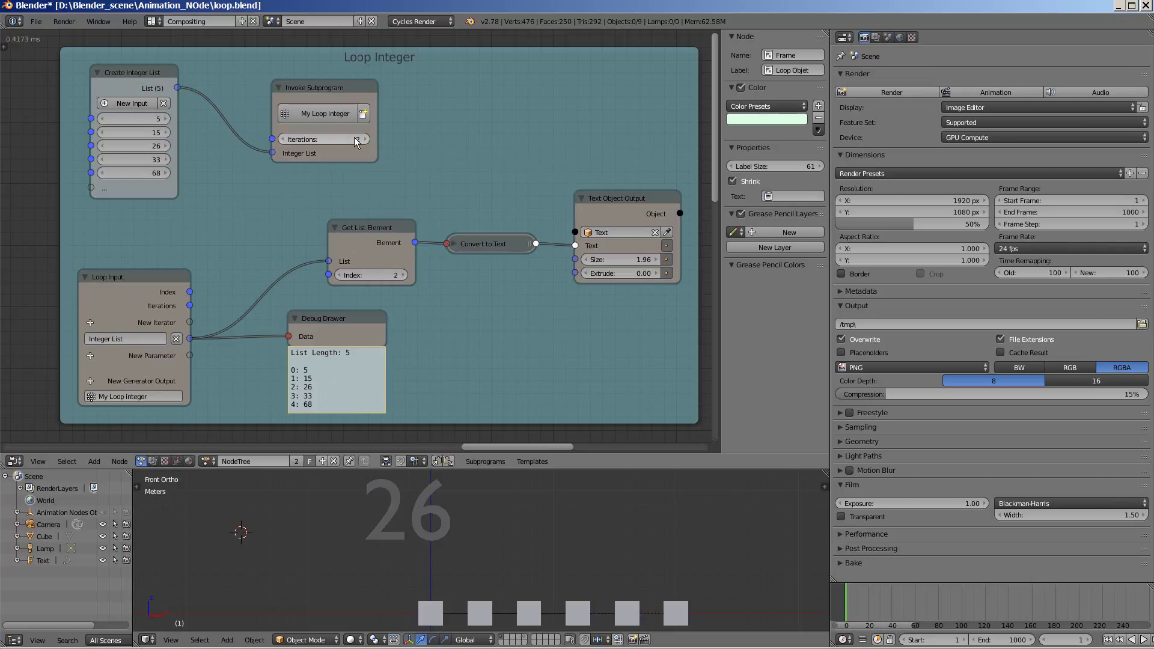
{"action": "left_click", "coordinate": [283, 140]}
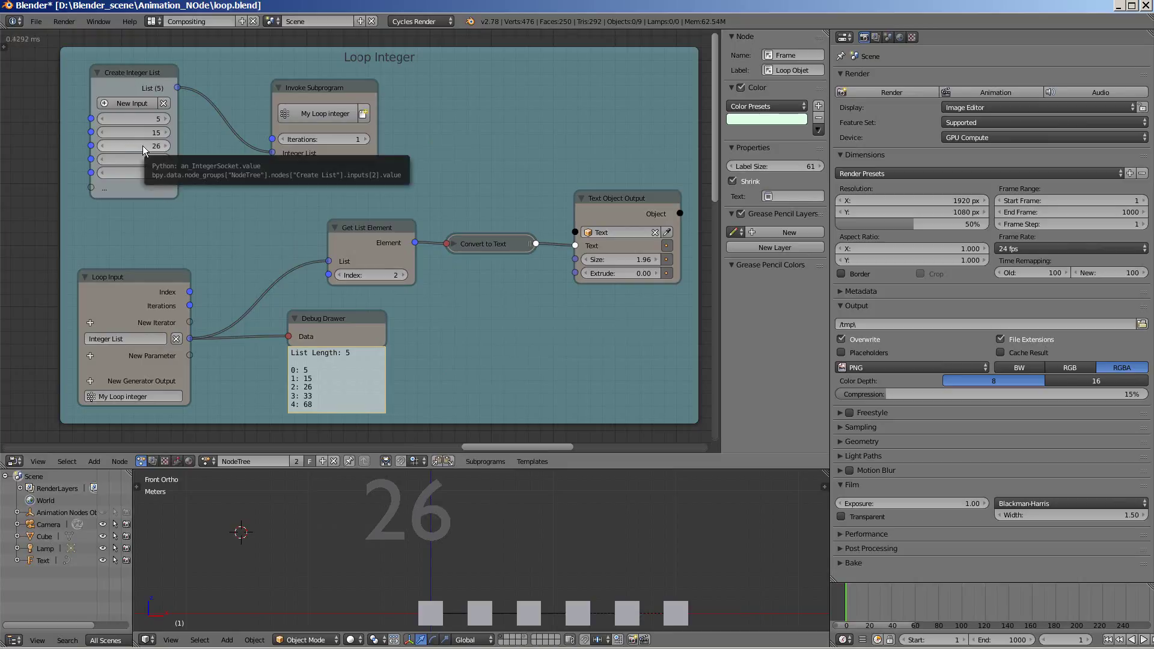
Step the Get List Element index through 3 and 4, then back to 0 so the text shows 5
{"action": "left_click", "coordinate": [402, 275]}
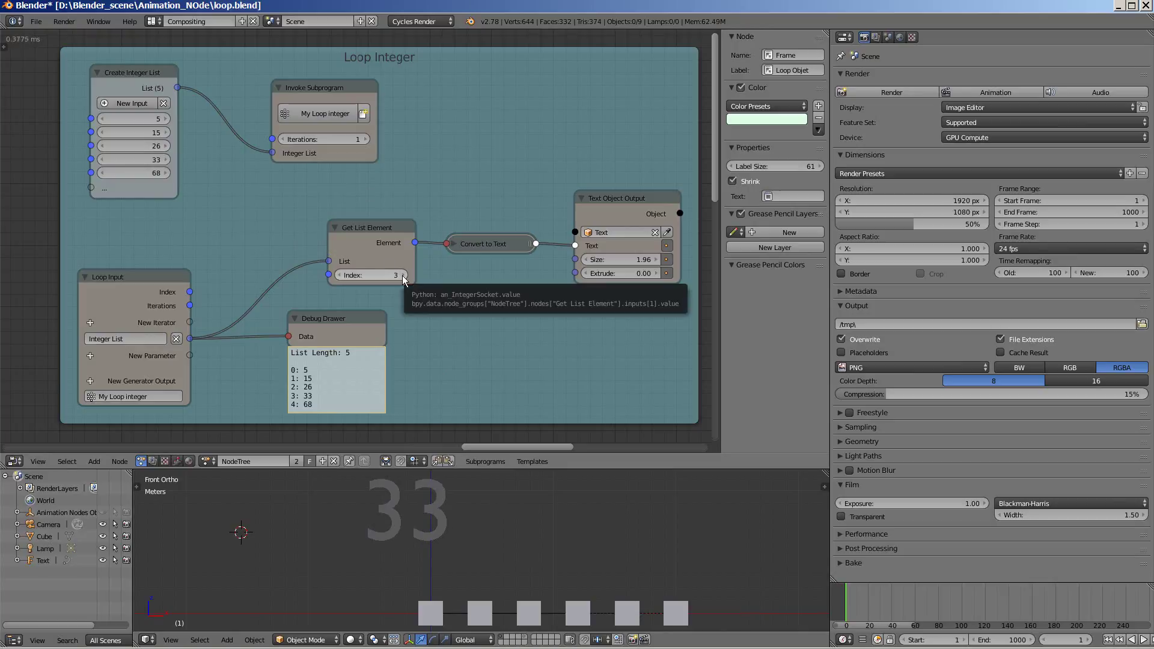
{"action": "left_click", "coordinate": [402, 275]}
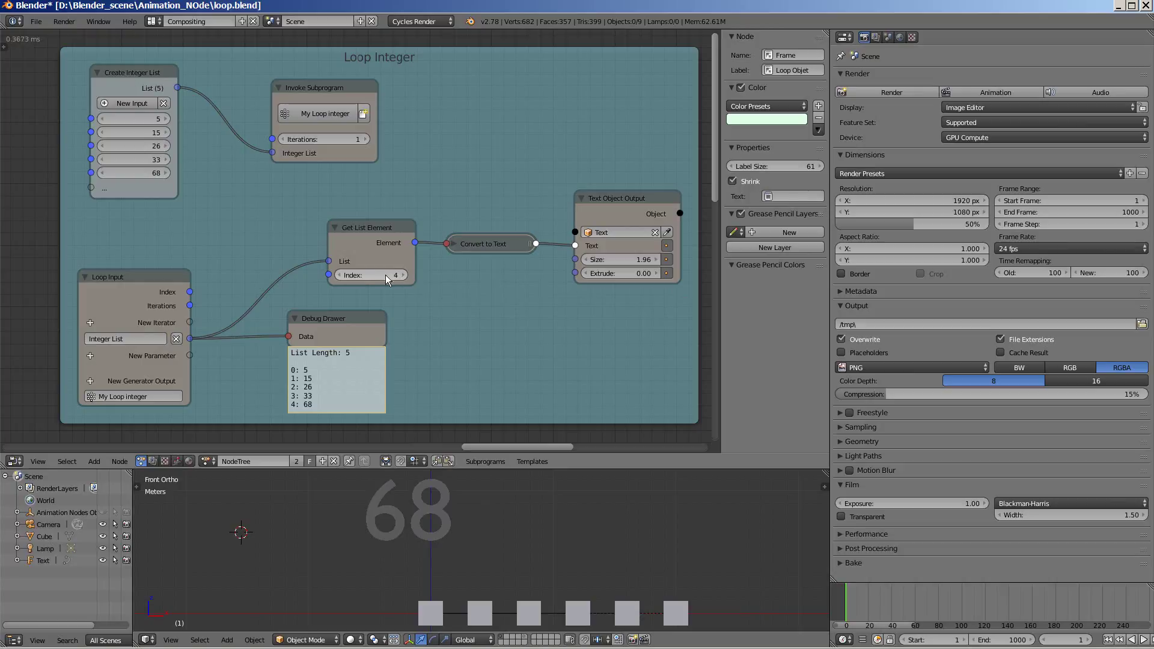
{"action": "left_click", "coordinate": [338, 276]}
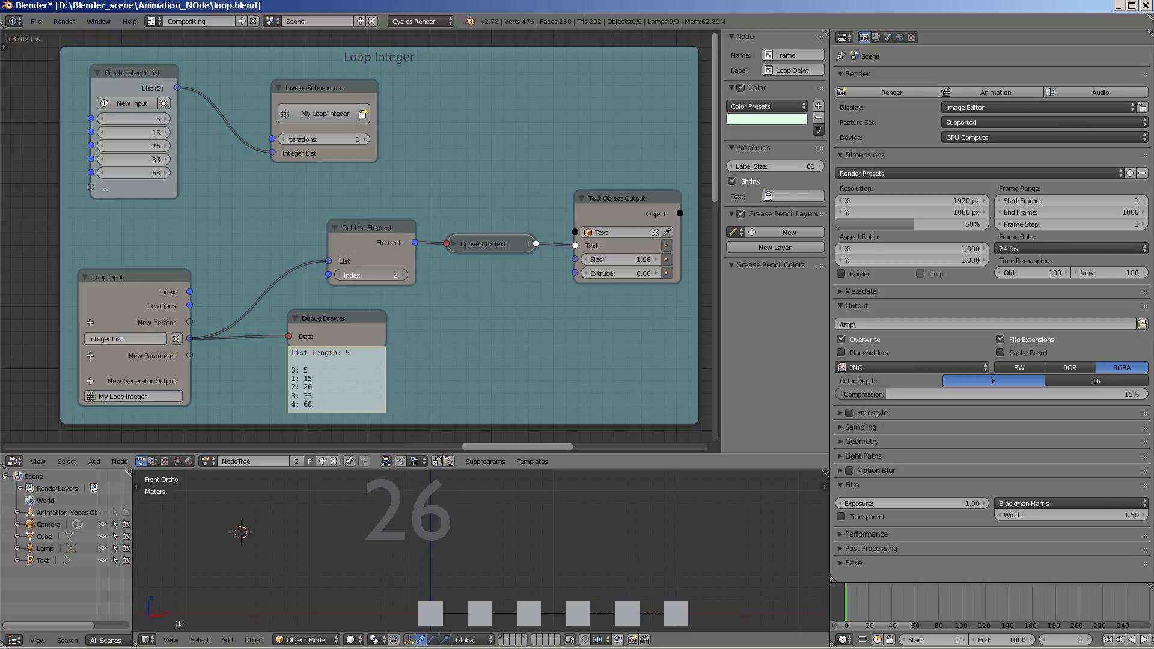
{"action": "left_click", "coordinate": [338, 276]}
{"action": "left_click", "coordinate": [338, 276]}
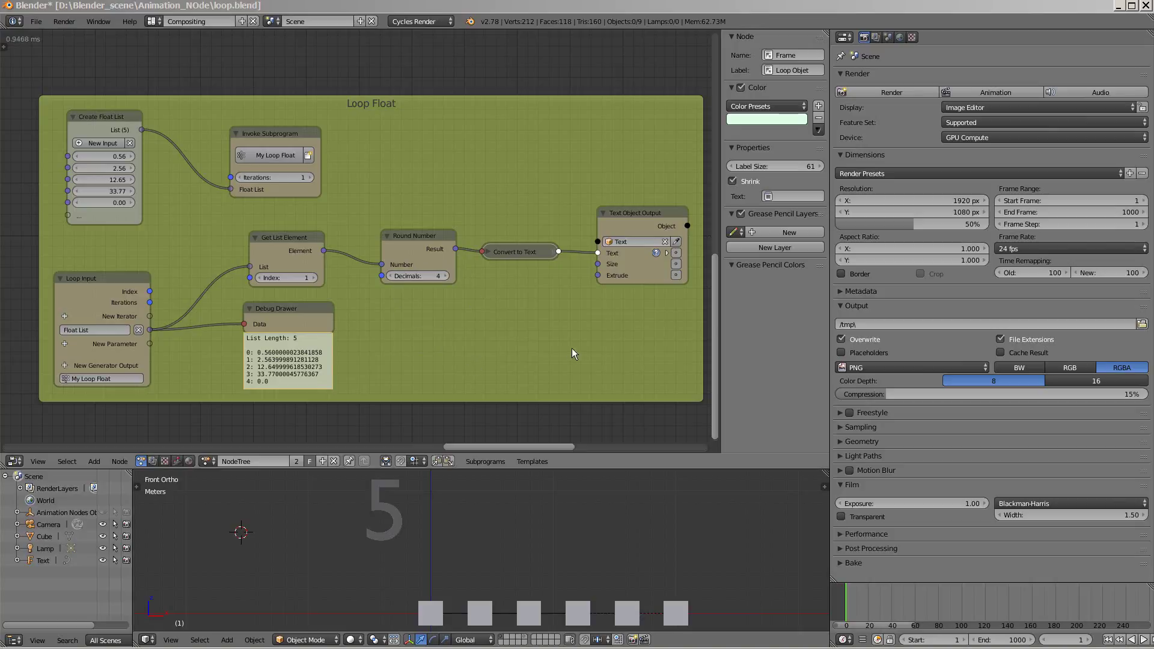
Show the chosen float as text and step the Get List Element index from 0 to 4
{"action": "left_click", "coordinate": [676, 255]}
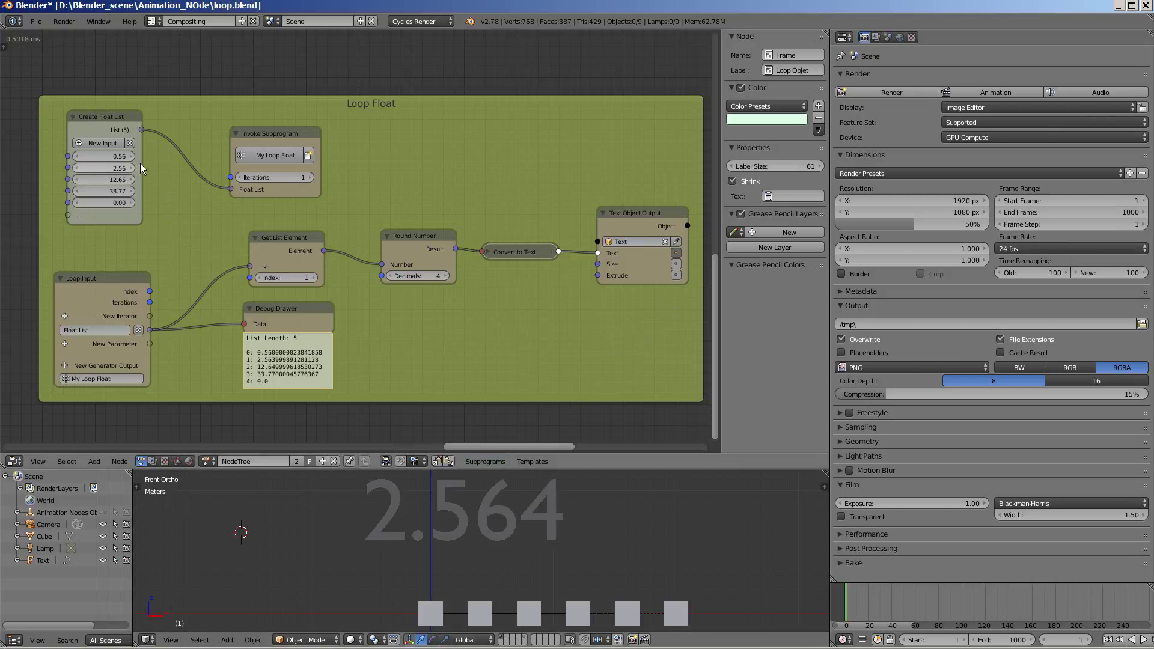
{"action": "left_click", "coordinate": [262, 279]}
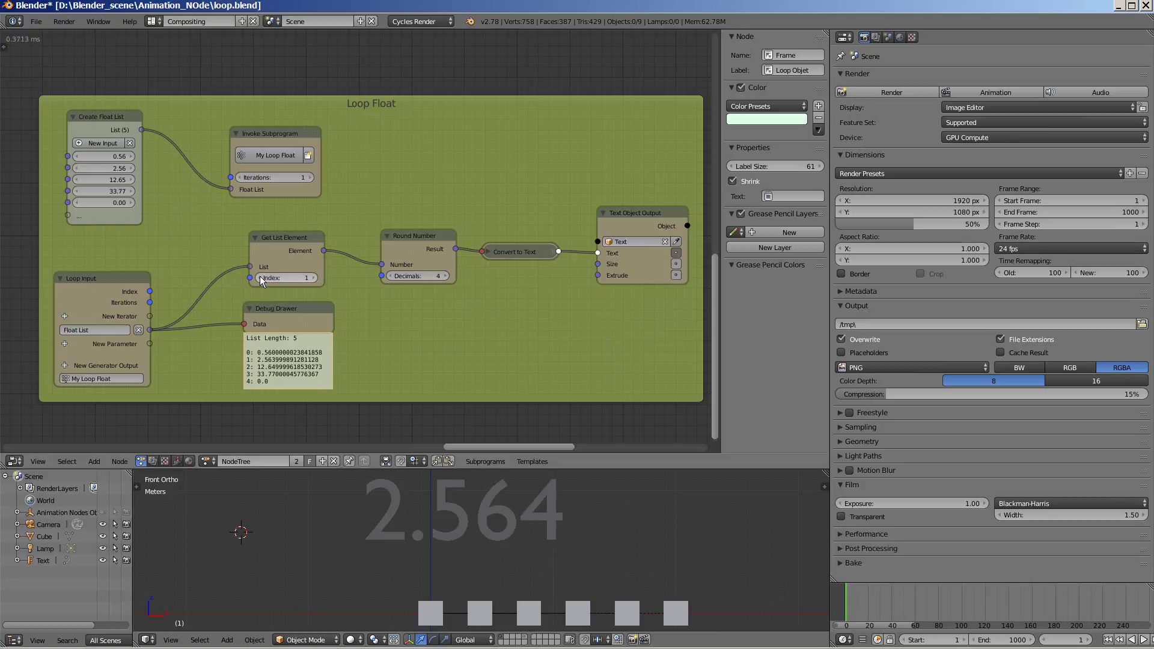
{"action": "left_click", "coordinate": [314, 278]}
{"action": "left_click", "coordinate": [313, 279]}
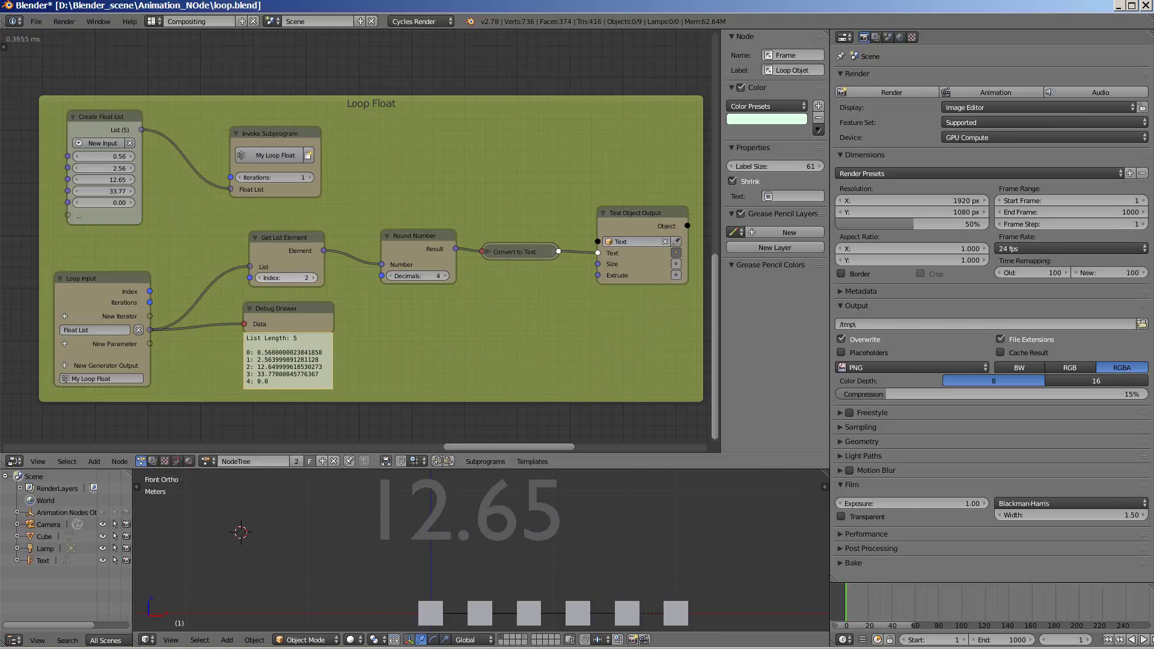
{"action": "left_click", "coordinate": [313, 278]}
{"action": "left_click", "coordinate": [314, 278]}
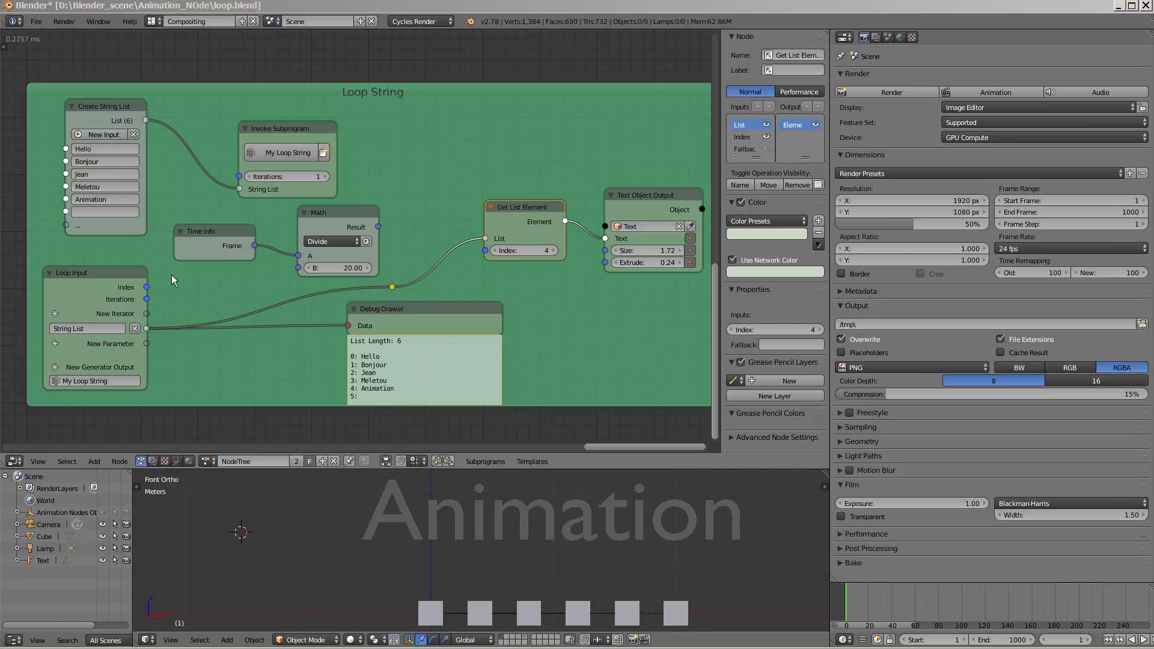
Add '????' as the sixth entry of the Create String List
{"action": "left_click", "coordinate": [98, 212]}
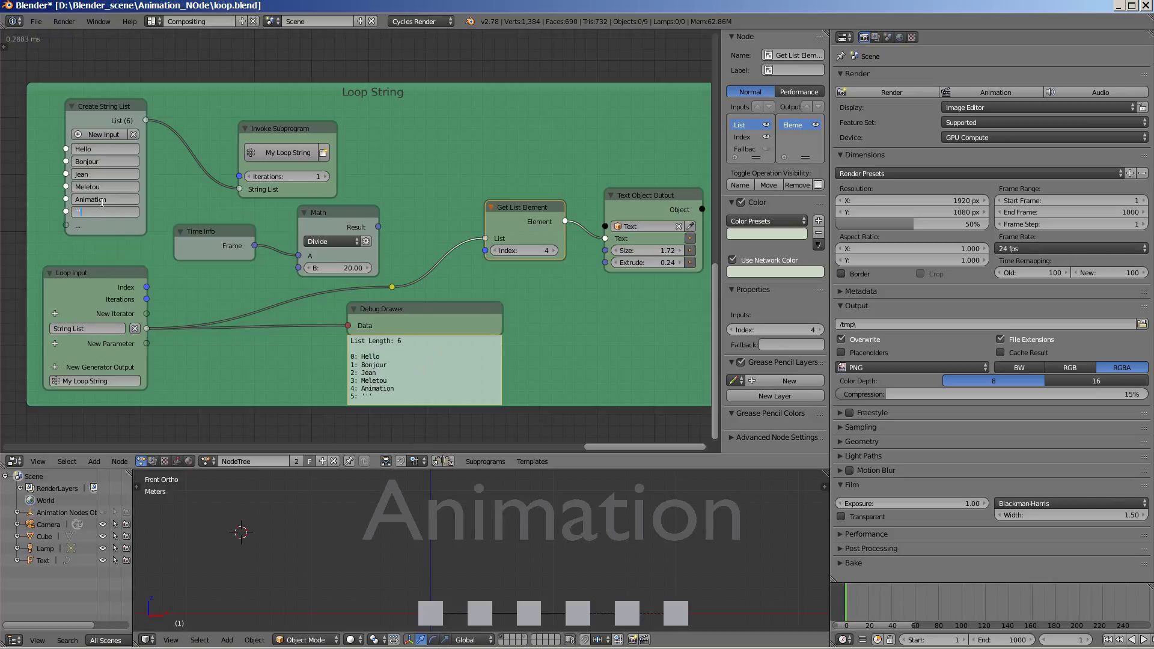
{"action": "type", "text": "????"}
{"action": "key", "text": "Return"}
Step the Get List Element index from 4 down to 0 and back up to 5, showing '????'
{"action": "left_click", "coordinate": [496, 250]}
{"action": "left_click", "coordinate": [496, 251]}
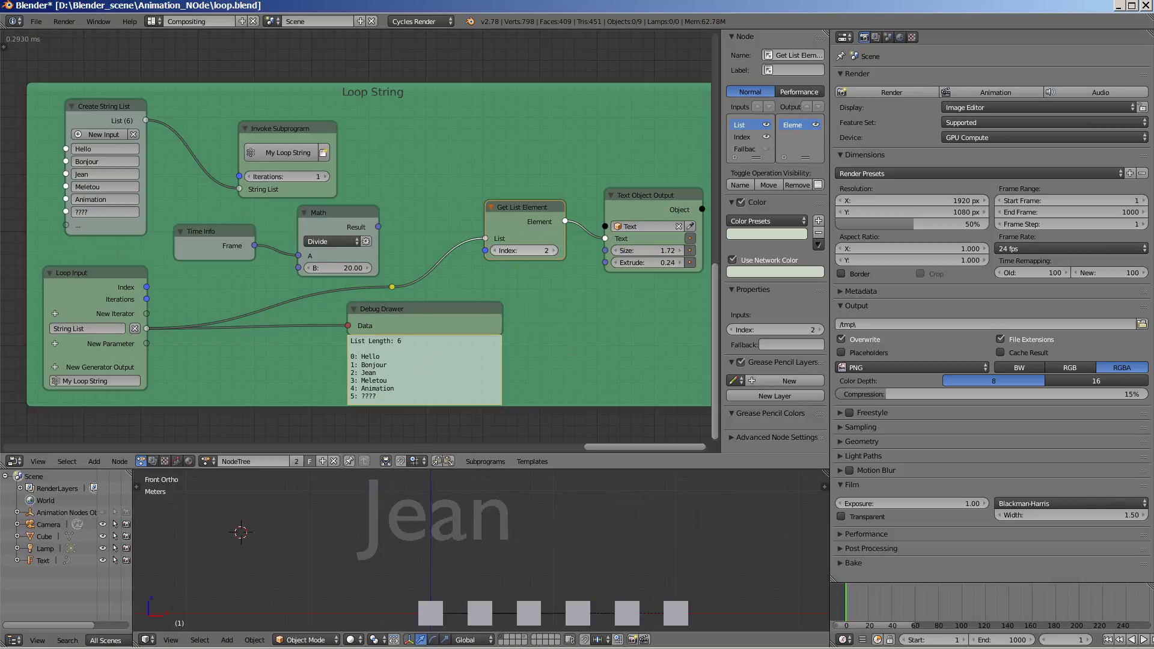
{"action": "left_click", "coordinate": [495, 251]}
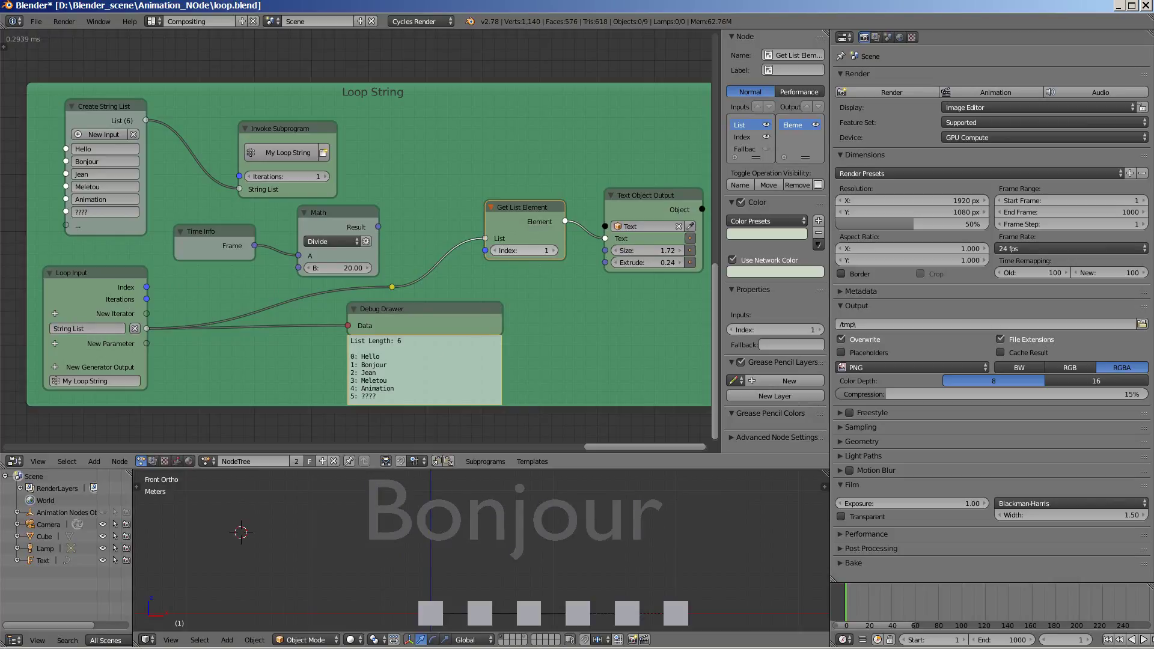
{"action": "left_click", "coordinate": [499, 251]}
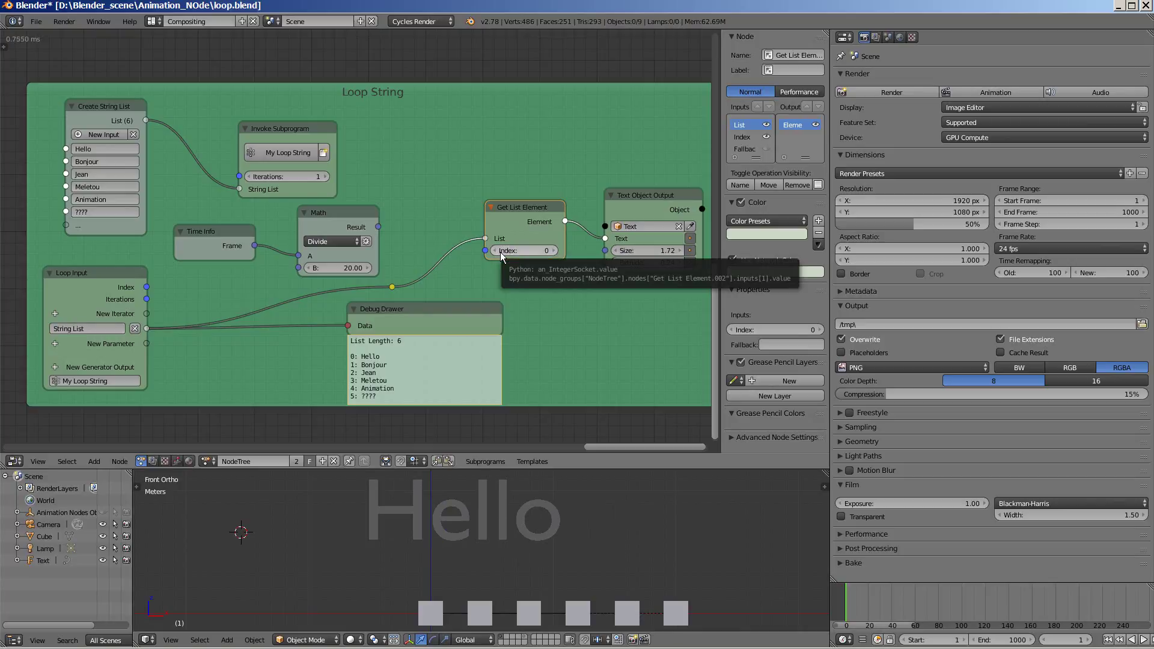
{"action": "left_click", "coordinate": [553, 253]}
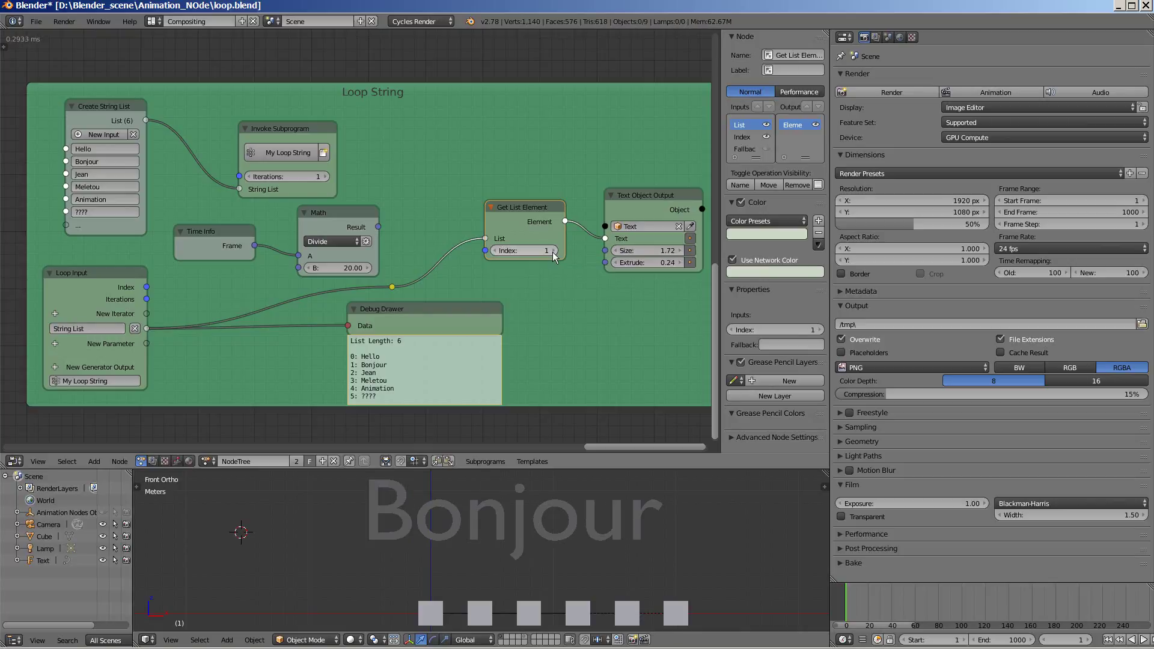
{"action": "left_click", "coordinate": [553, 250]}
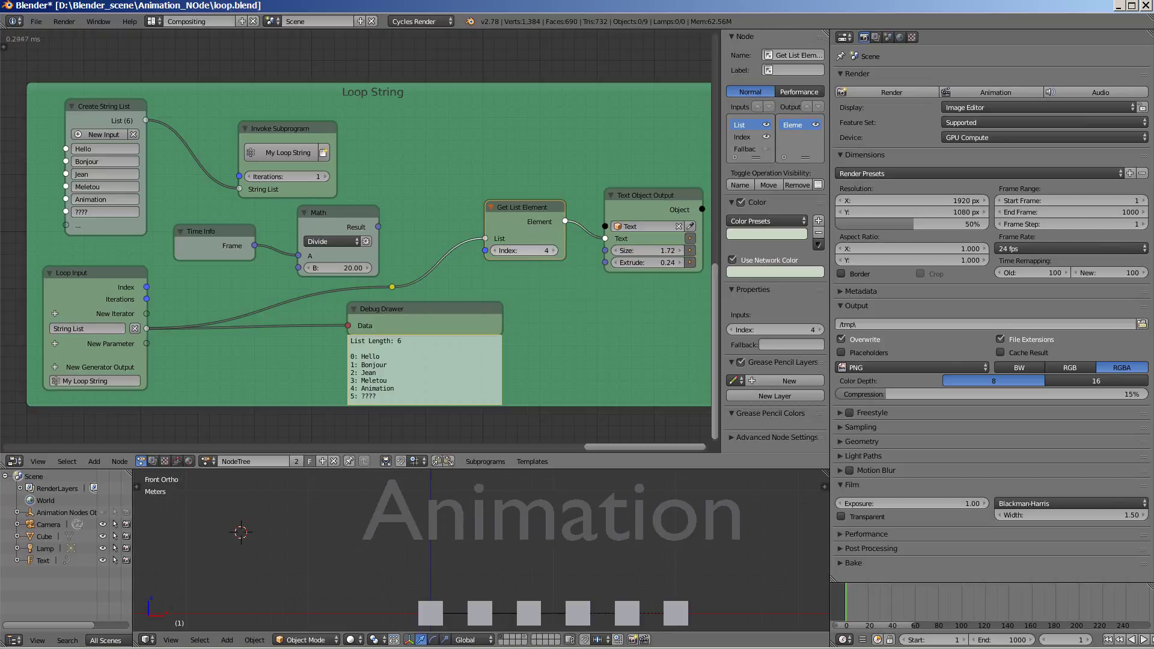
{"action": "left_click", "coordinate": [553, 251]}
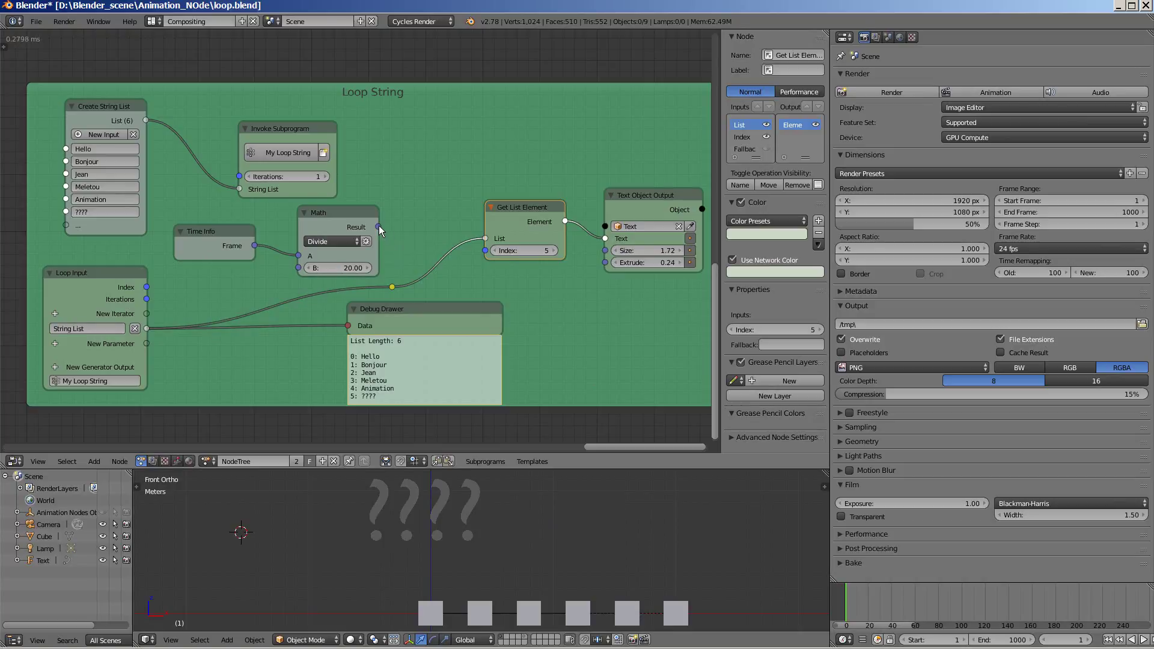
Drive the list index with the Math result, set end frame to 100, and preview playback
{"action": "left_click_drag", "start_coordinate": [377, 226], "coordinate": [484, 248]}
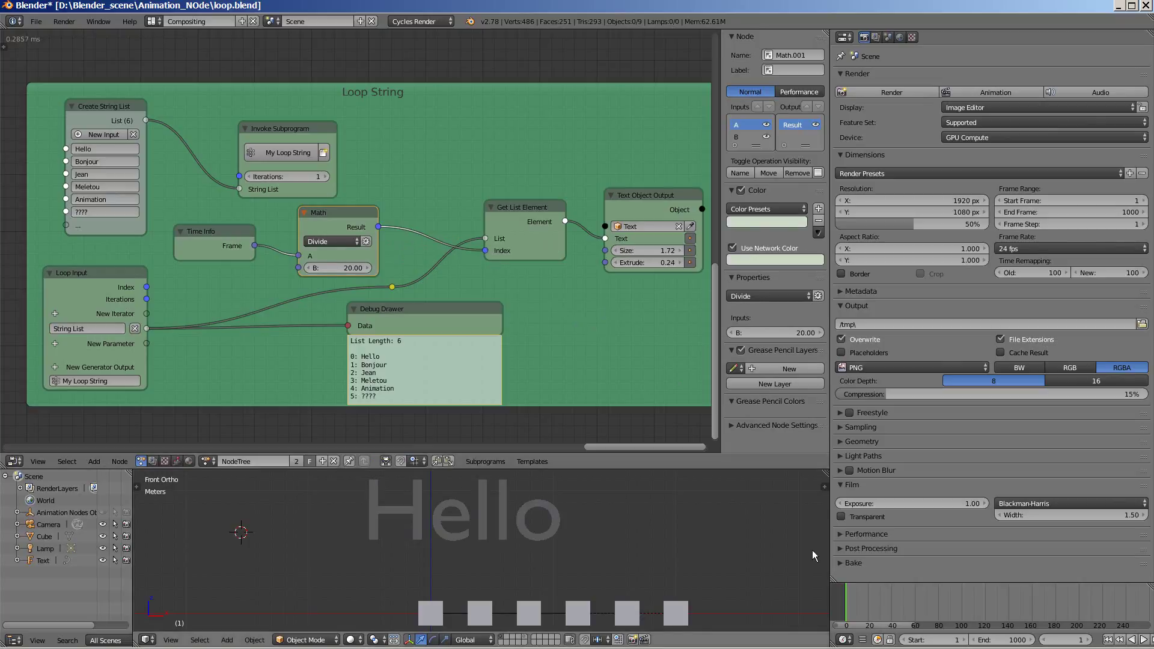
{"action": "left_click", "coordinate": [1014, 642]}
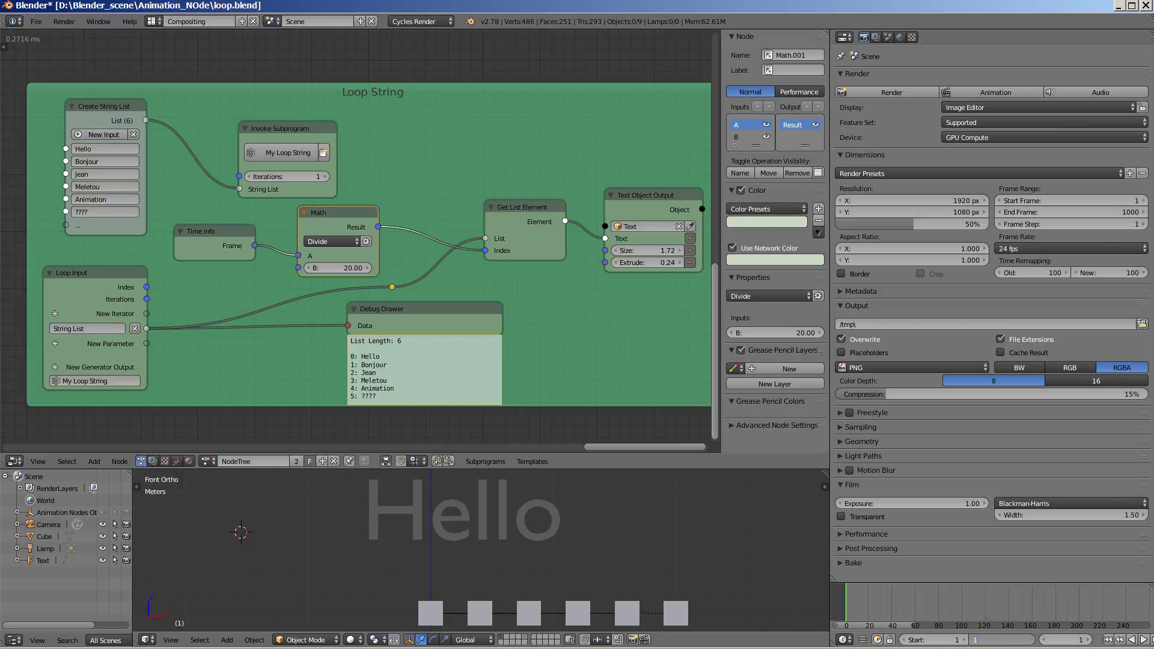
{"action": "type", "text": "00"}
{"action": "key", "text": "Return"}
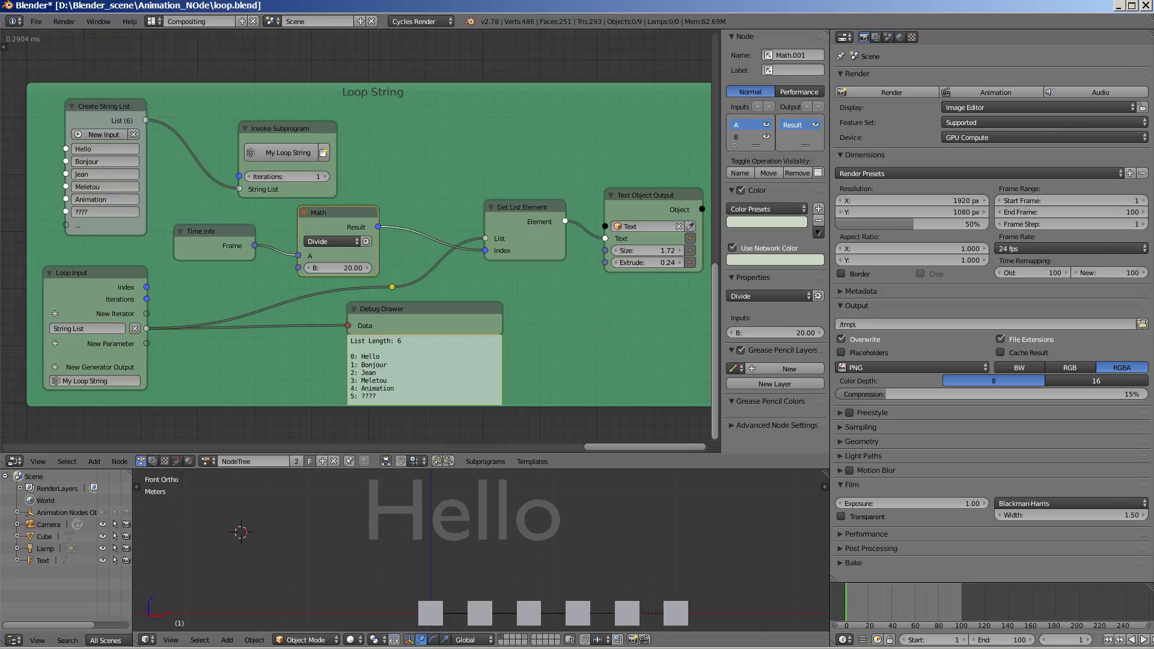
{"action": "left_click", "coordinate": [1144, 642]}
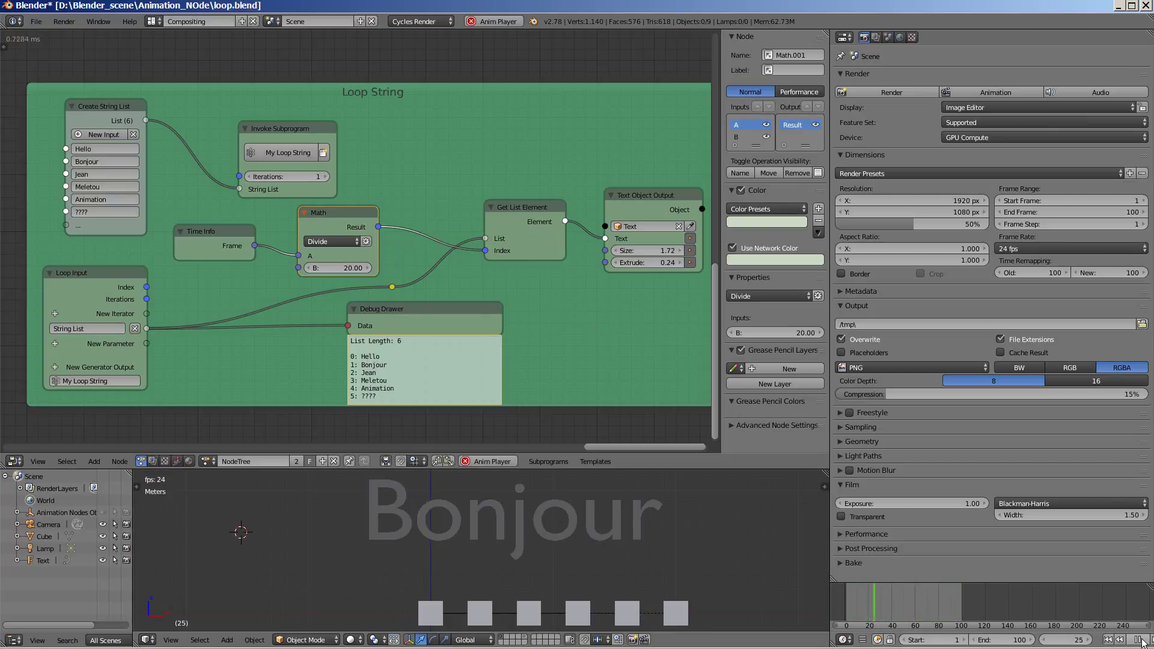
{"action": "left_click", "coordinate": [1144, 642]}
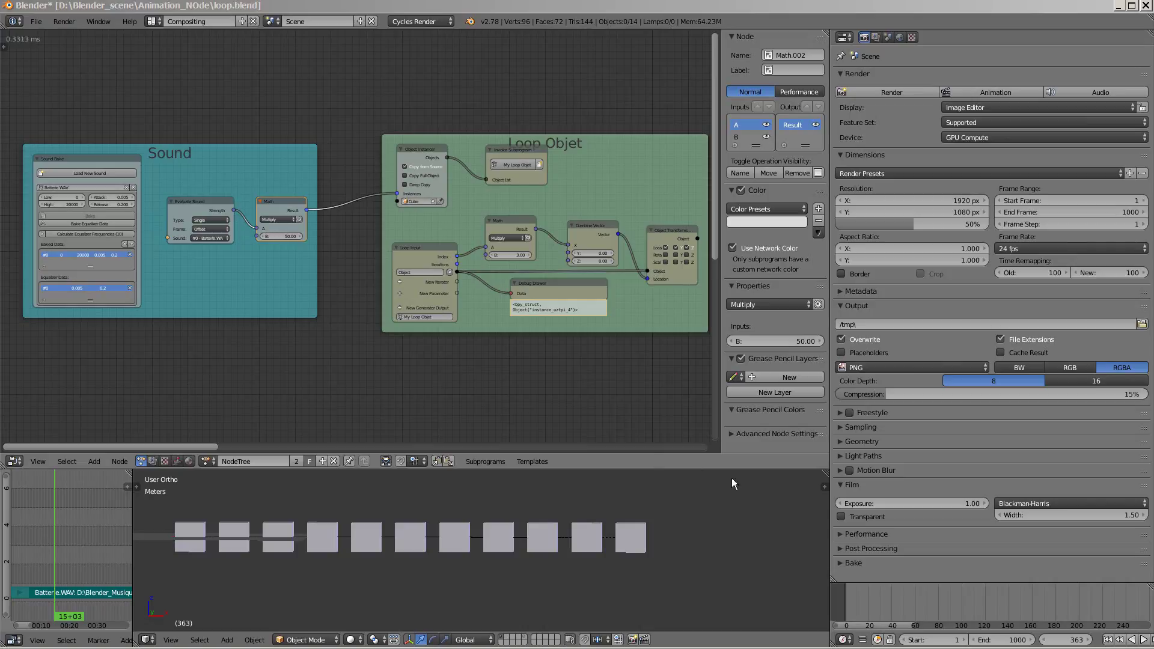
Play the timeline to watch the sound-driven cubes animate
{"action": "left_click", "coordinate": [1149, 642]}
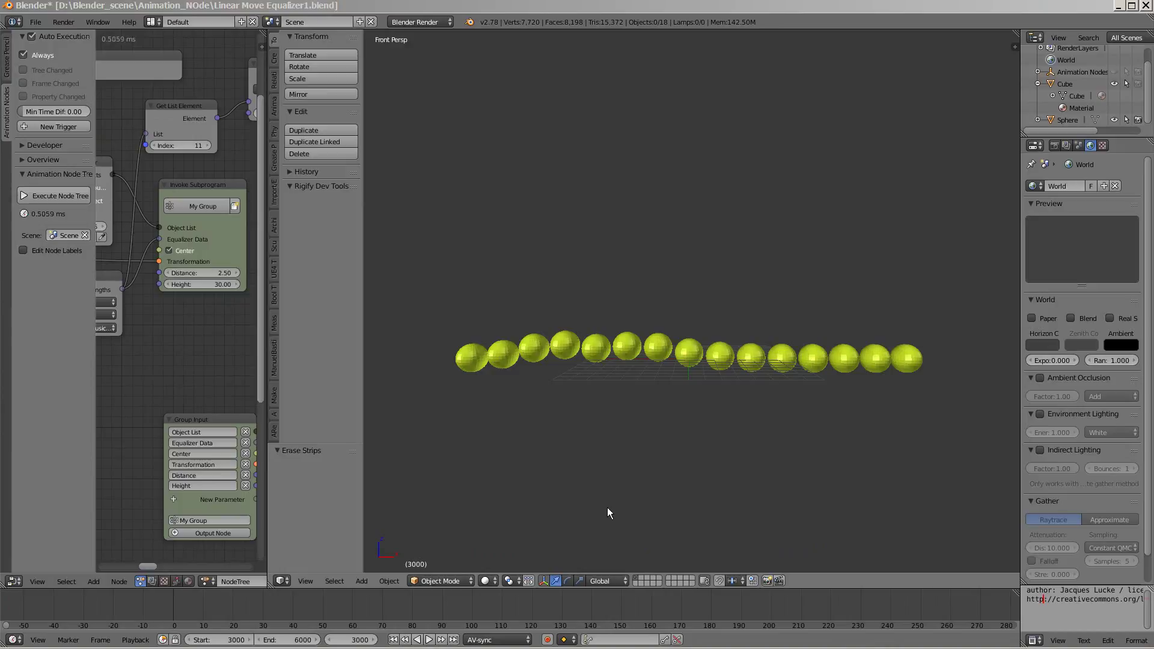
Play the Linear Move Equalizer1 animation so the orange spheres rise in a wave
{"action": "left_click", "coordinate": [429, 641]}
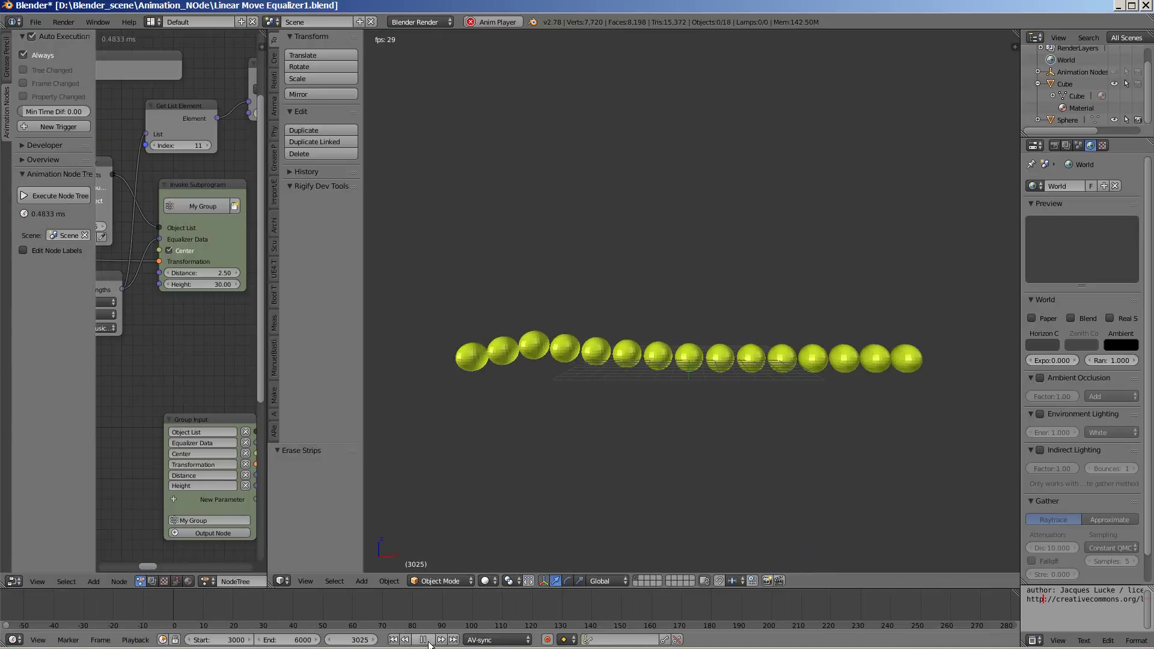